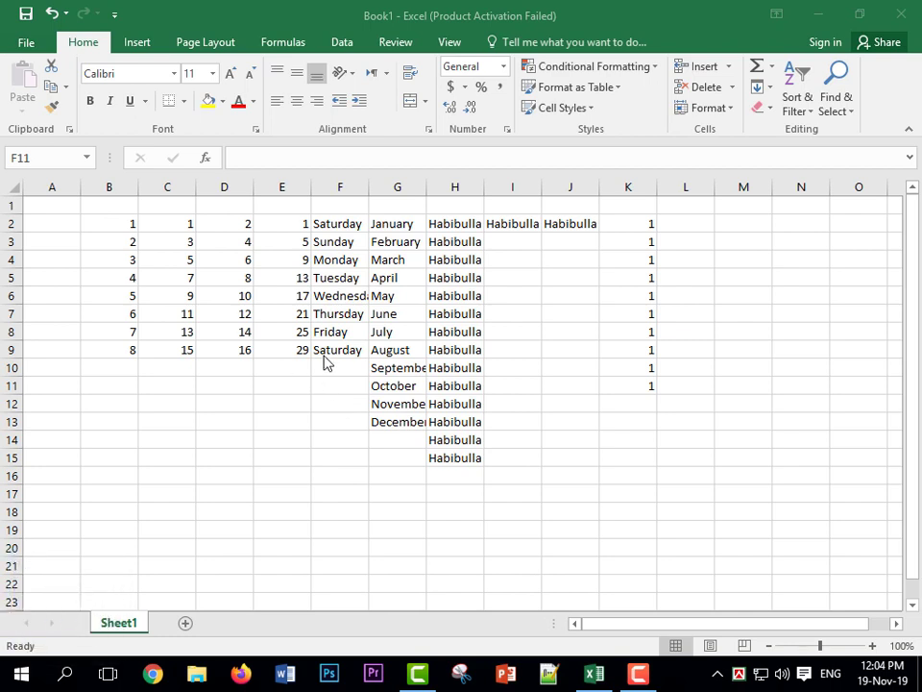
- Try filling the empty F1 down over F2:F9, then undo it to restore the day names
{"action": "left_click", "coordinate": [345, 221]}
{"action": "left_click", "coordinate": [344, 208]}
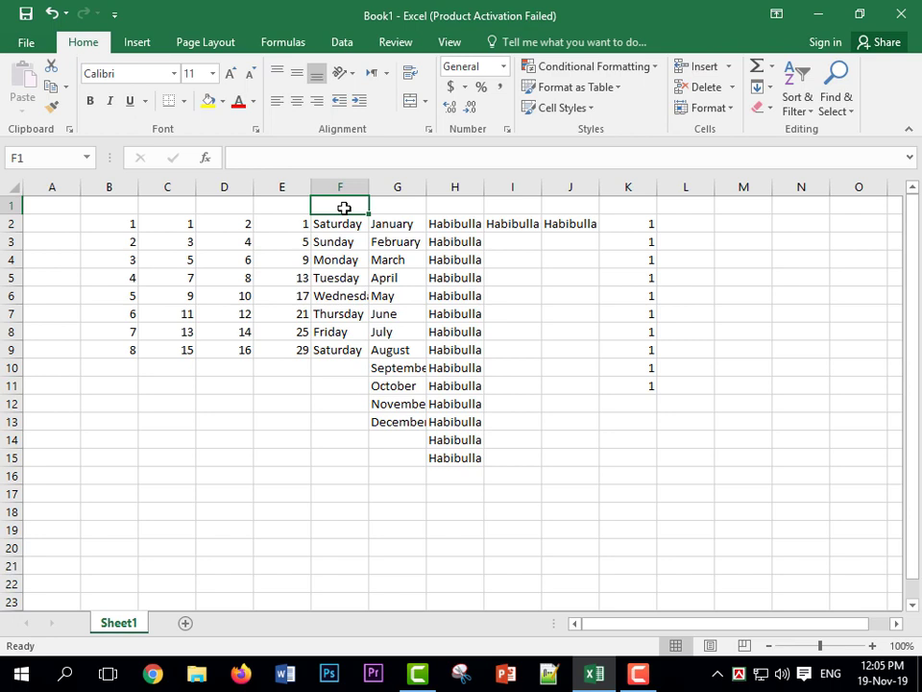
{"action": "left_click", "coordinate": [340, 369]}
{"action": "left_click", "coordinate": [339, 208]}
{"action": "left_click_drag", "start_coordinate": [368, 211], "coordinate": [358, 363]}
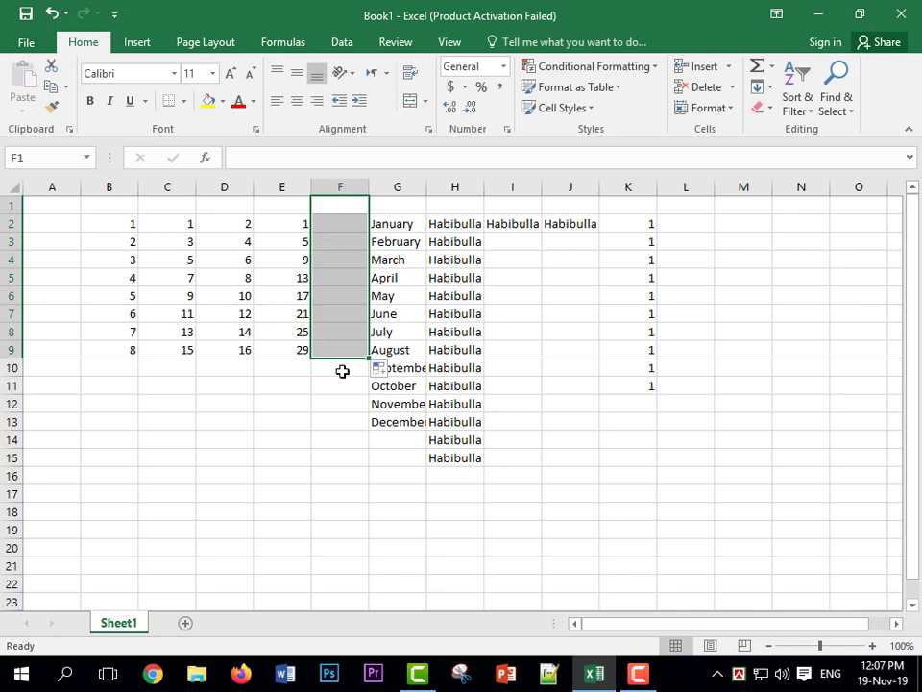
{"action": "left_click", "coordinate": [342, 370]}
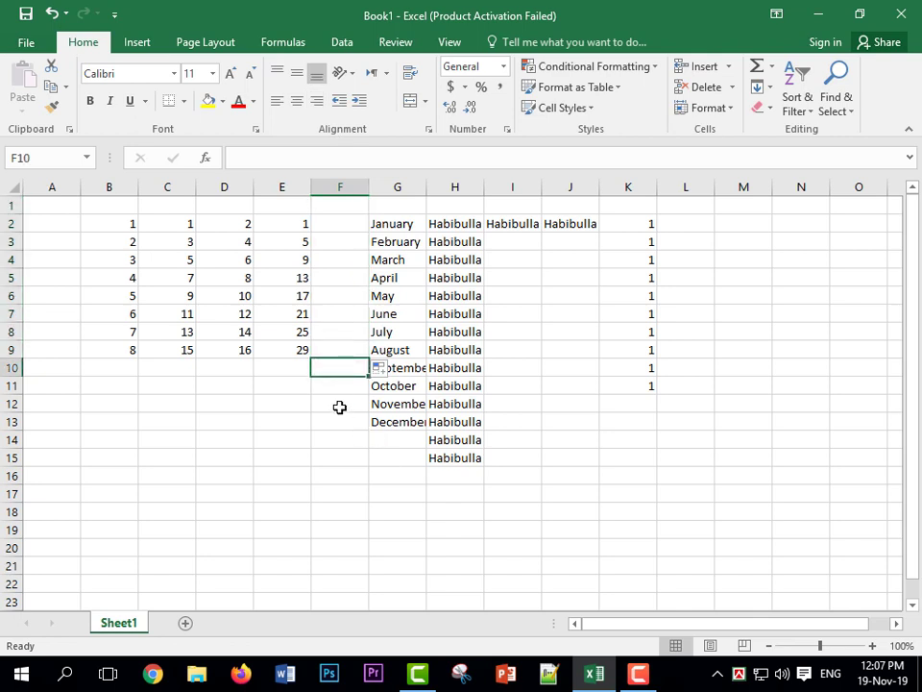
{"action": "key", "text": "ctrl+z"}
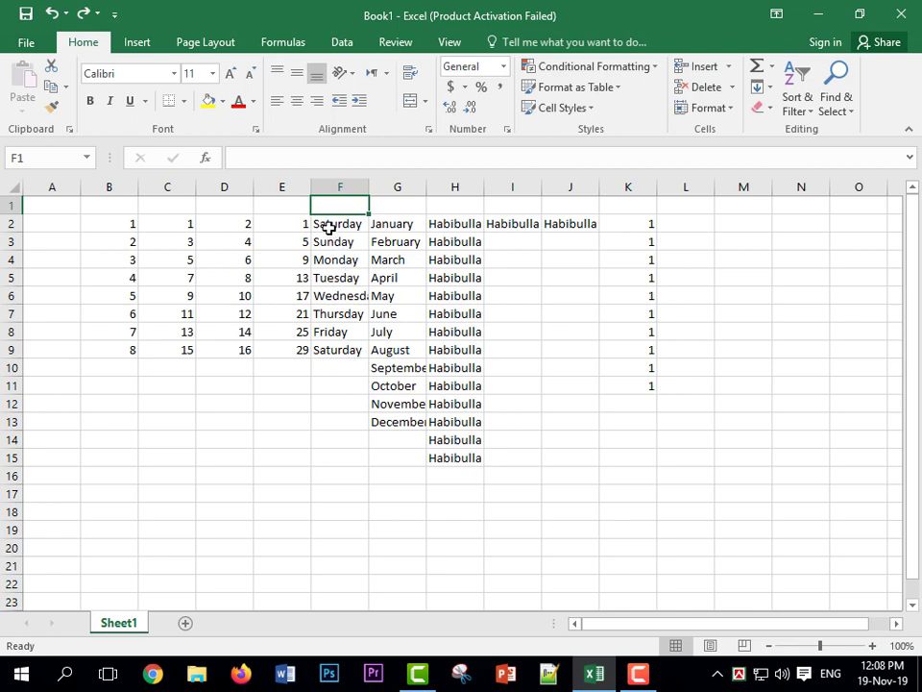
- Delete everything in F2:K15, then undo to bring the block back
{"action": "left_click", "coordinate": [328, 225]}
{"action": "left_click_drag", "start_coordinate": [329, 224], "coordinate": [640, 476]}
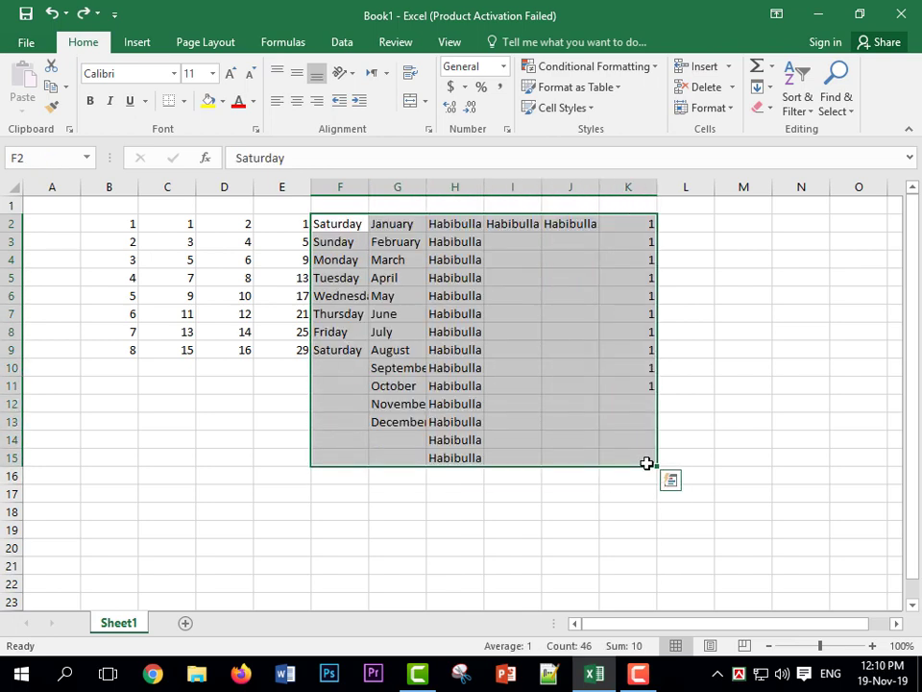
{"action": "key", "text": "Delete"}
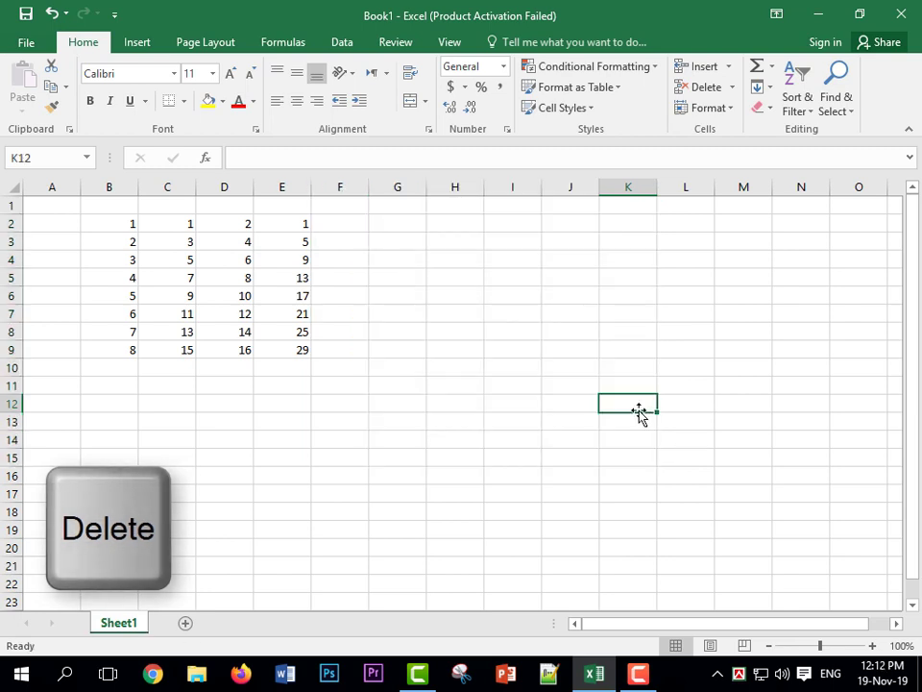
{"action": "left_click", "coordinate": [634, 423]}
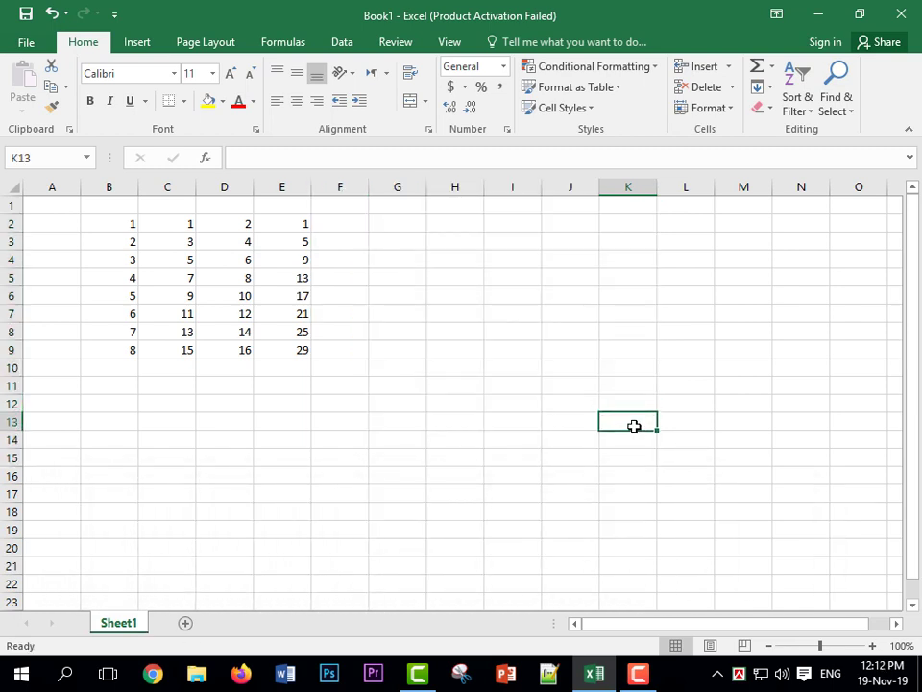
{"action": "key", "text": "ctrl+z"}
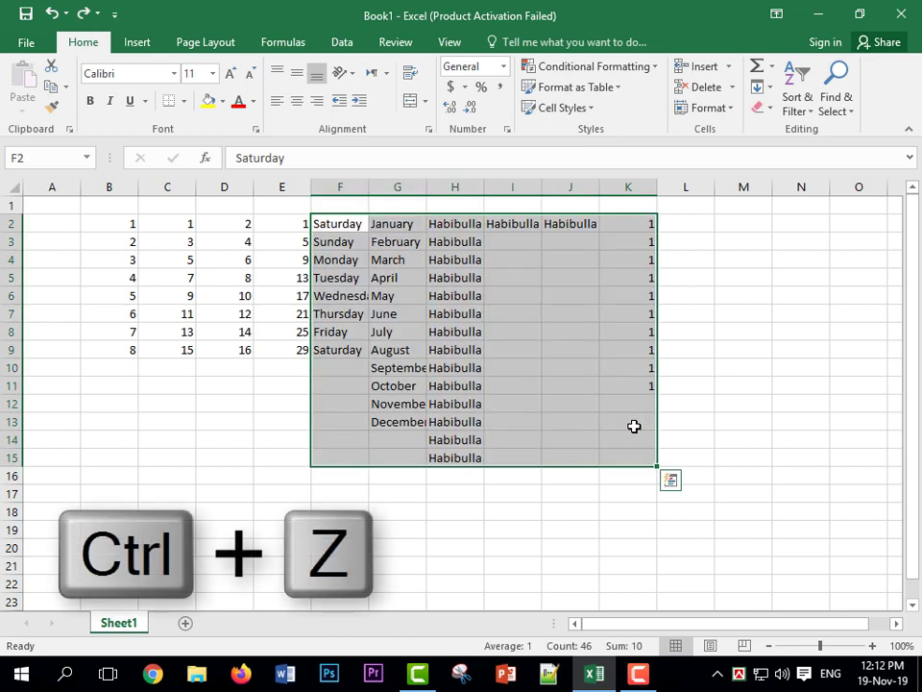
- Empty F2:K15 with Clear Contents, leaving only the B–E number columns
{"action": "left_click", "coordinate": [341, 224]}
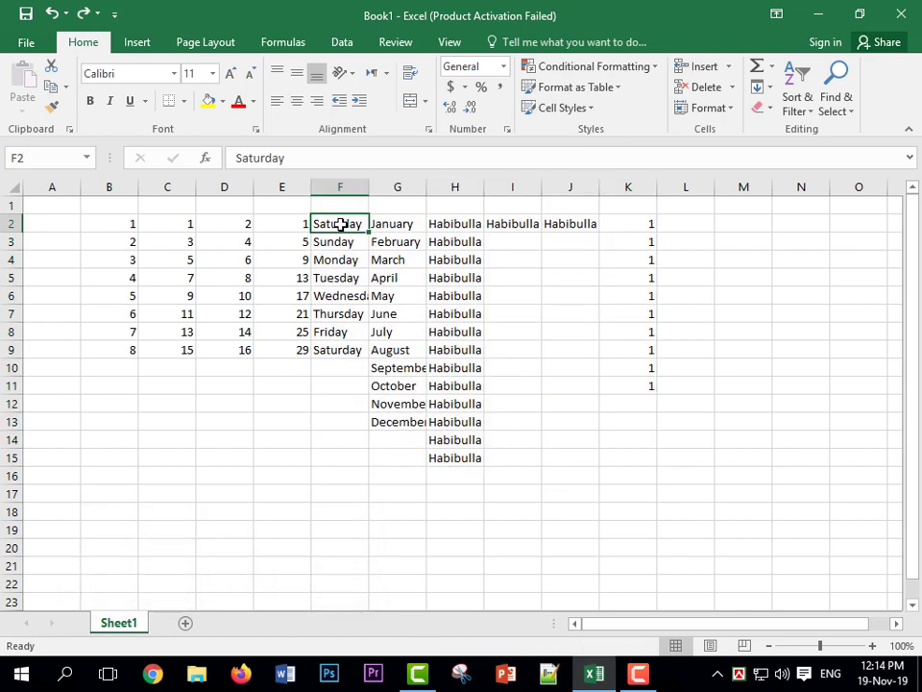
{"action": "left_click_drag", "start_coordinate": [341, 224], "coordinate": [638, 446]}
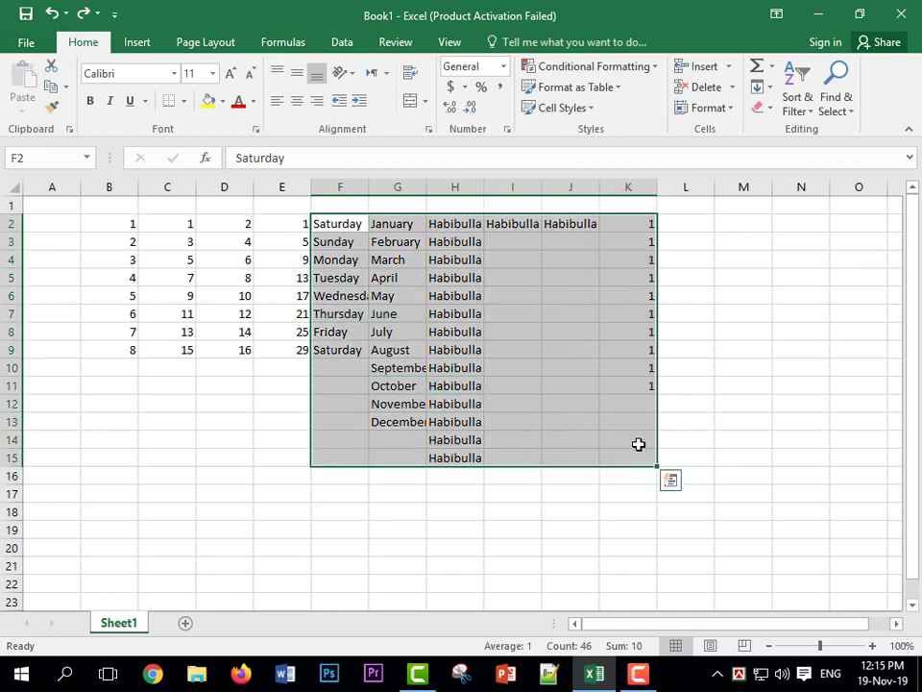
{"action": "left_click", "coordinate": [767, 108]}
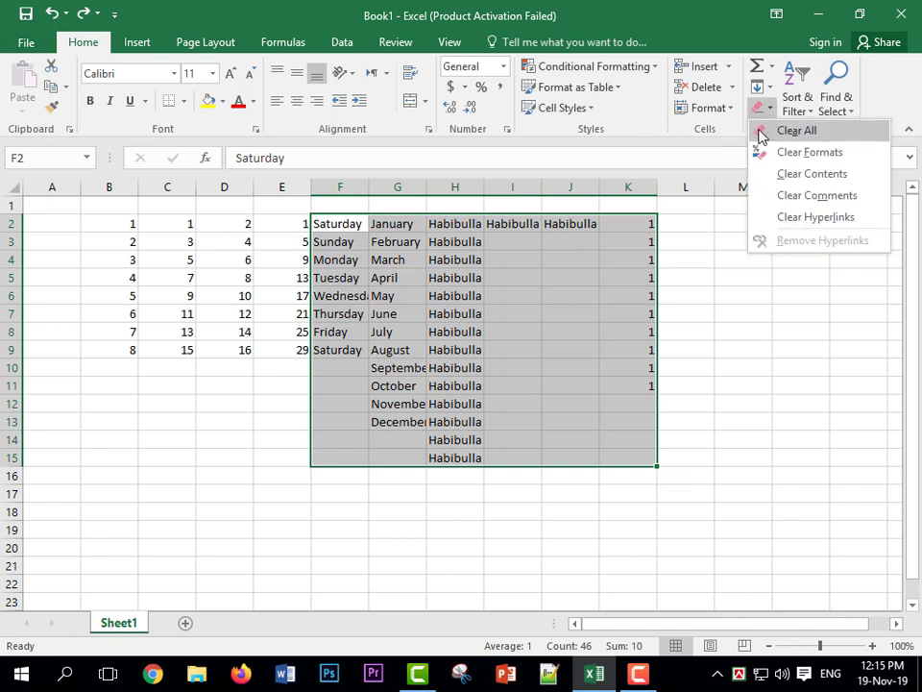
{"action": "left_click", "coordinate": [812, 174]}
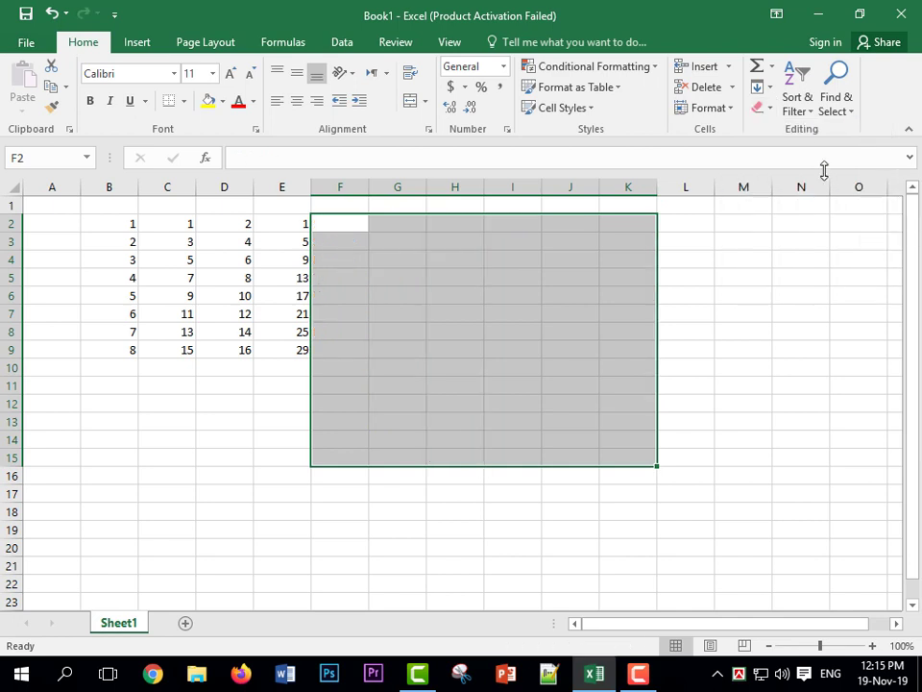
{"action": "left_click", "coordinate": [685, 331]}
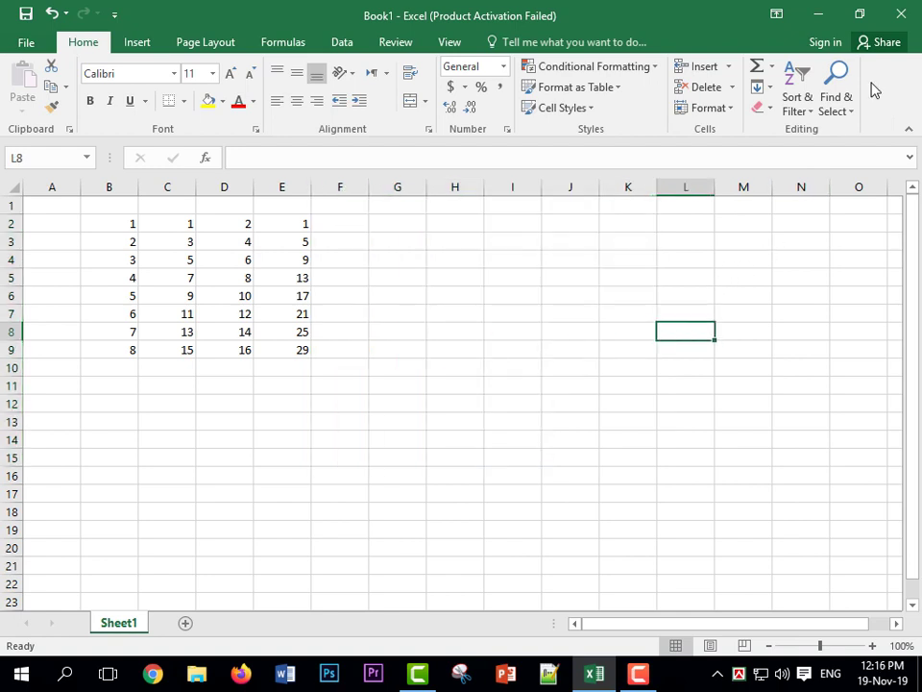
{"action": "left_click", "coordinate": [153, 383]}
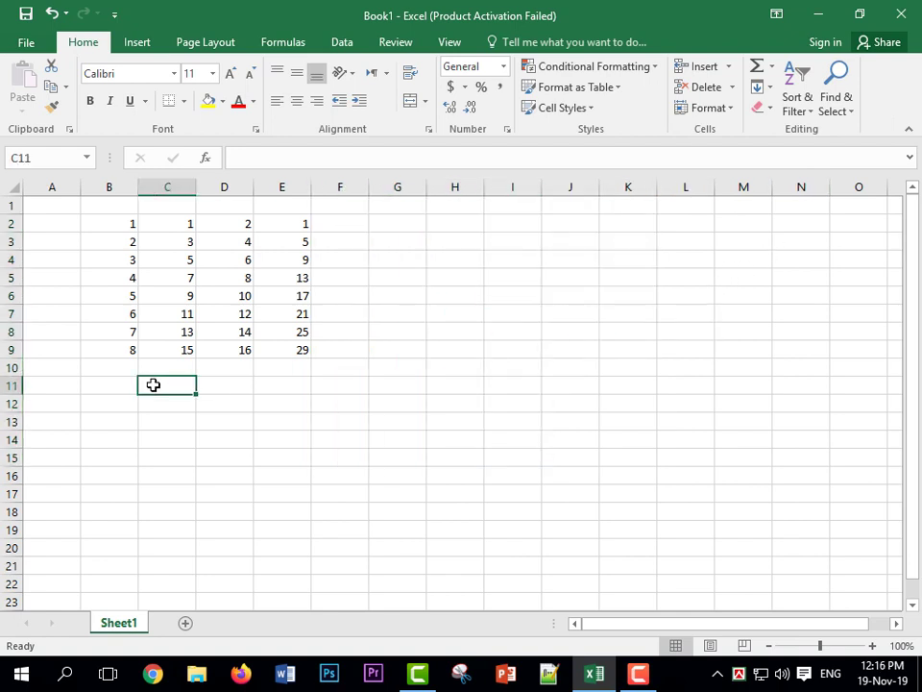
- Enter =sum(B2:E2) in F2 so it totals row 2 as 5
{"action": "left_click", "coordinate": [398, 368]}
{"action": "left_click", "coordinate": [97, 353]}
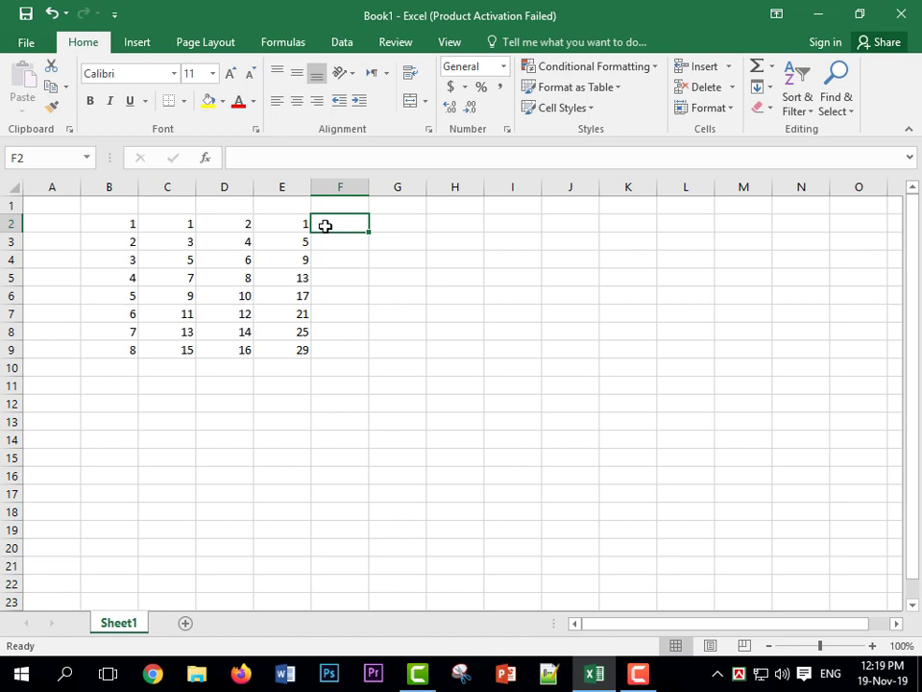
{"action": "type", "text": "="}
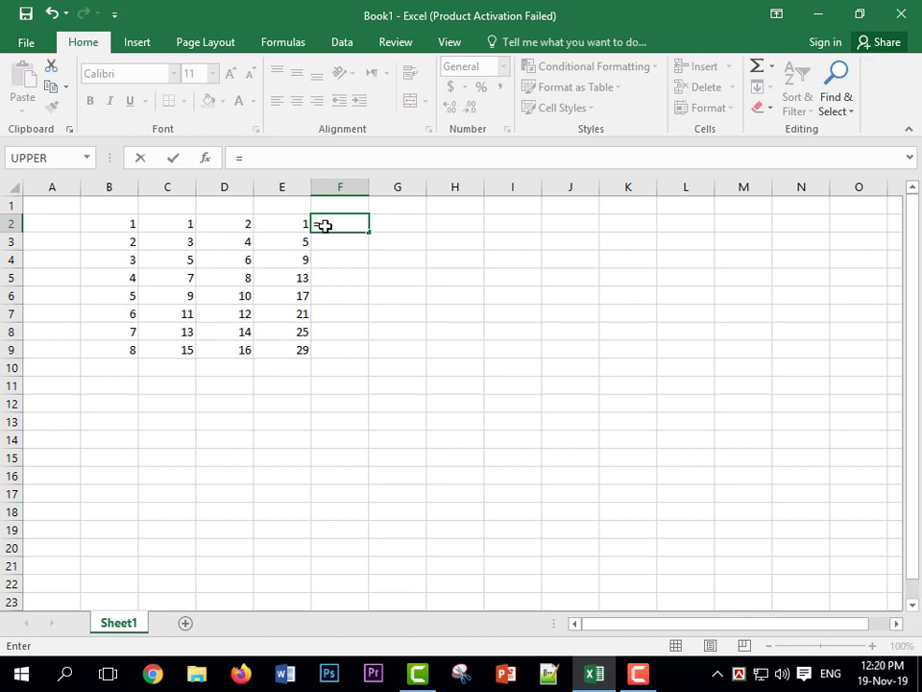
{"action": "type", "text": "sum"}
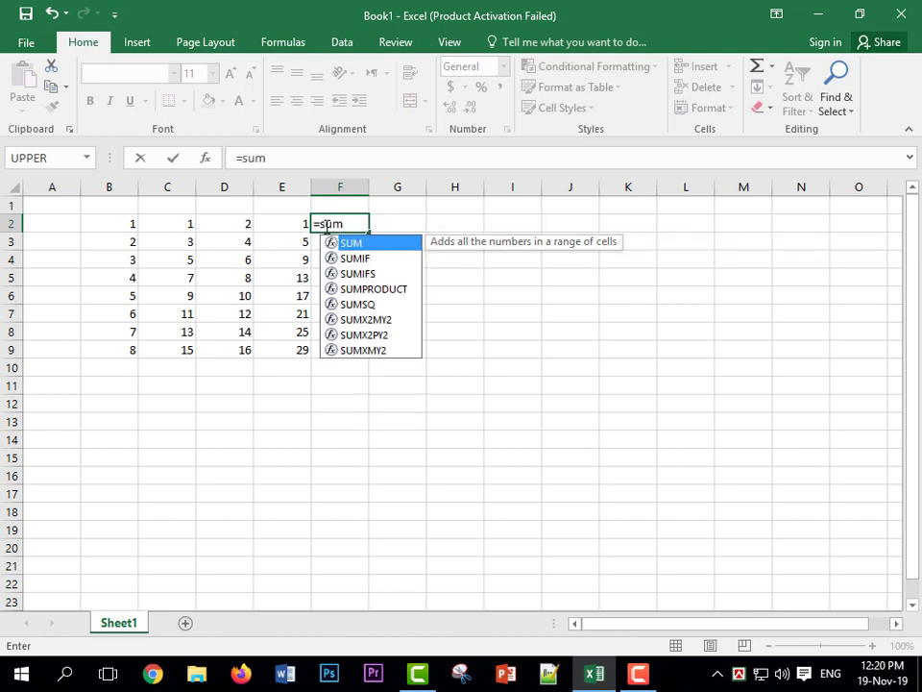
{"action": "left_click", "coordinate": [358, 223]}
{"action": "type", "text": "("}
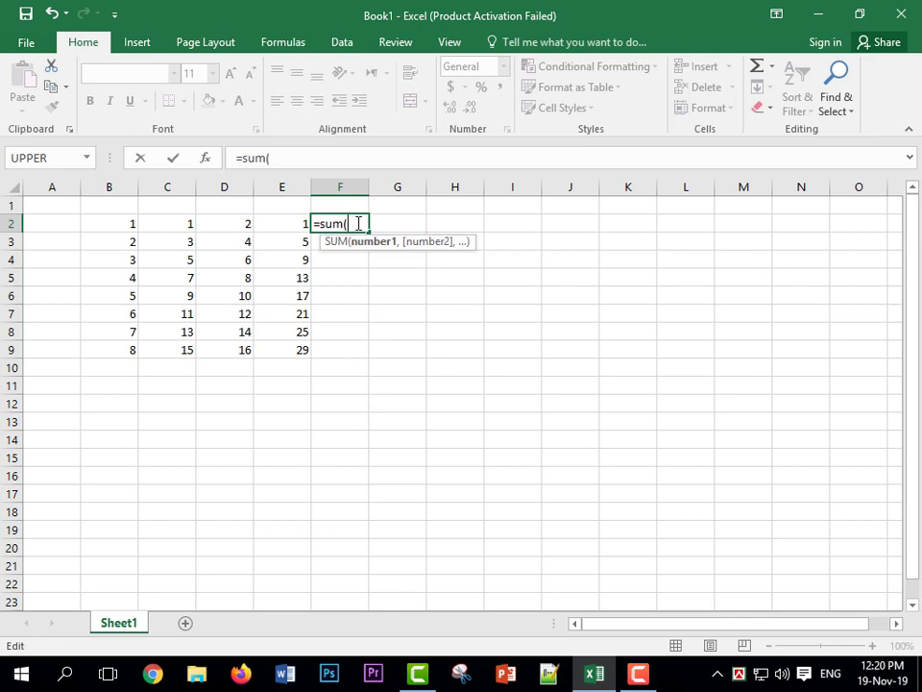
{"action": "left_click", "coordinate": [122, 226]}
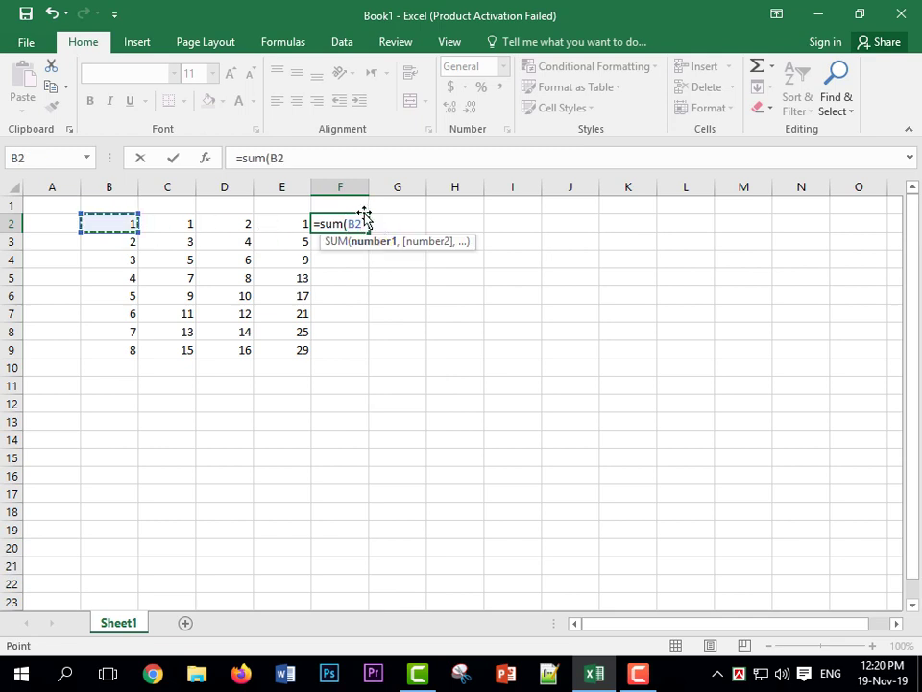
{"action": "key", "text": "F8"}
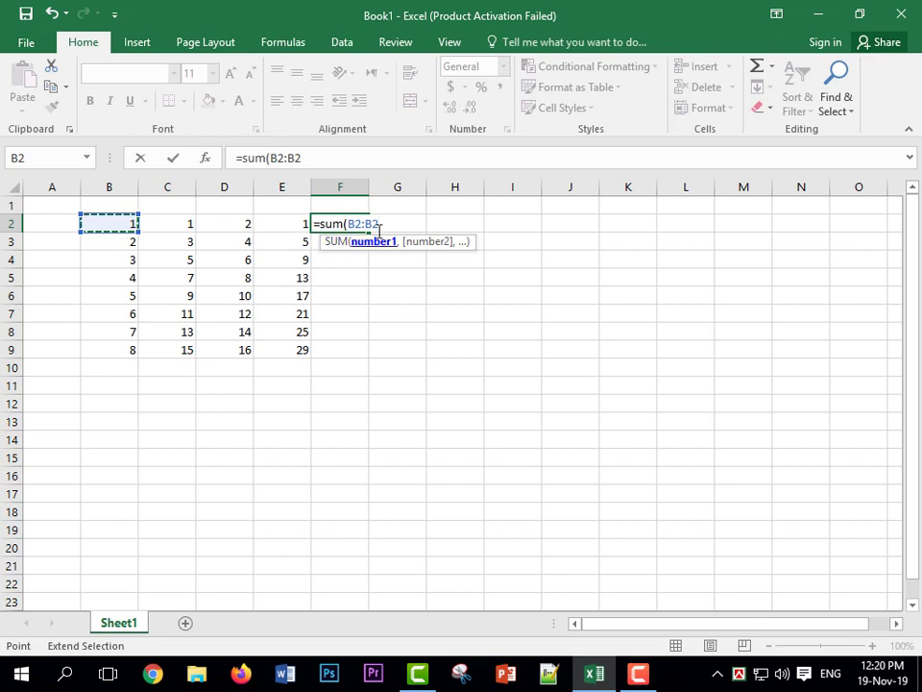
{"action": "left_click", "coordinate": [293, 226]}
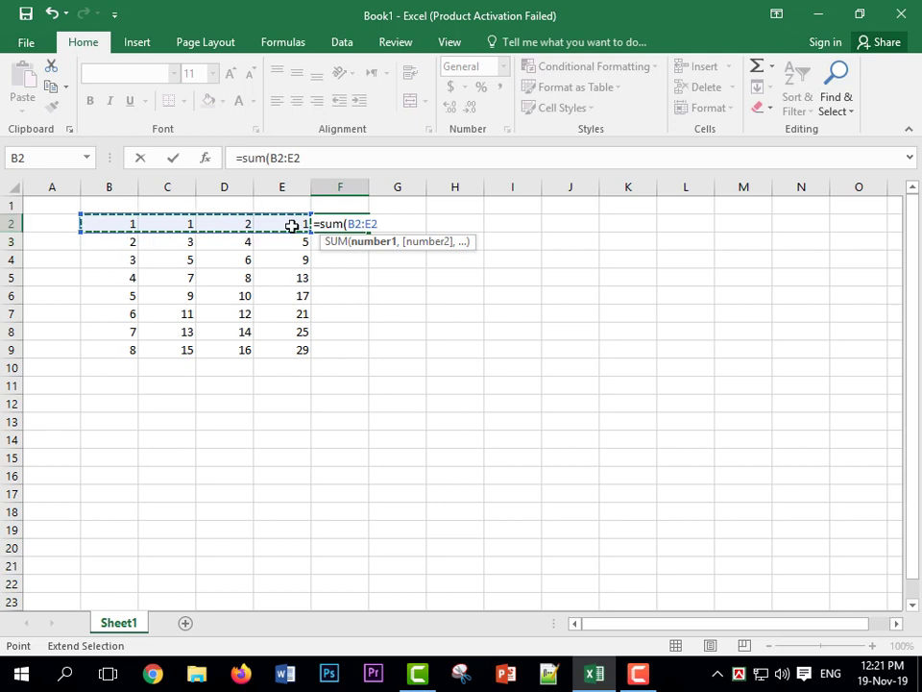
{"action": "left_click", "coordinate": [388, 223]}
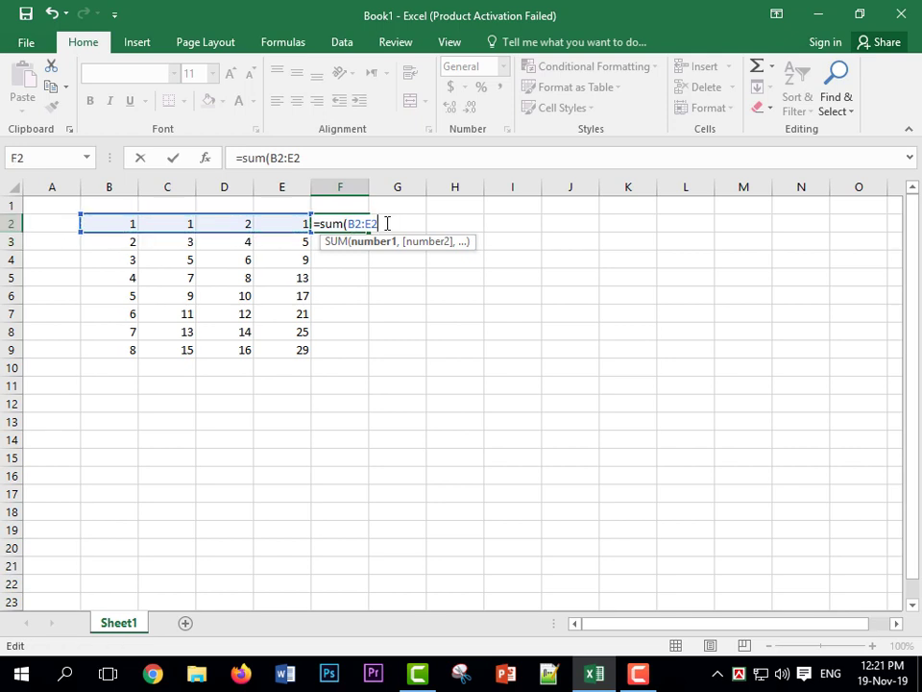
{"action": "type", "text": ")"}
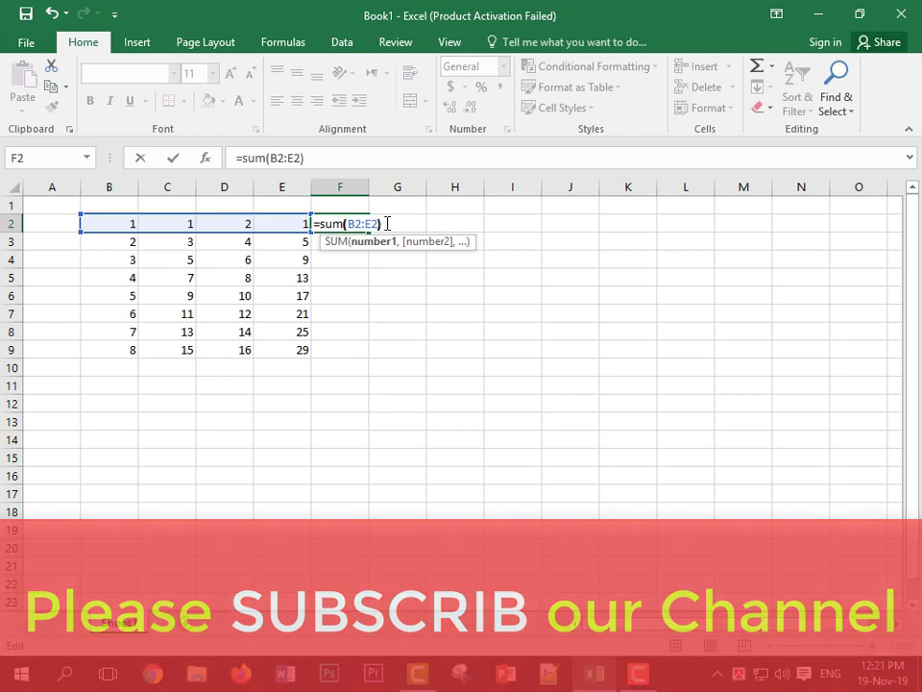
{"action": "key", "text": "Return"}
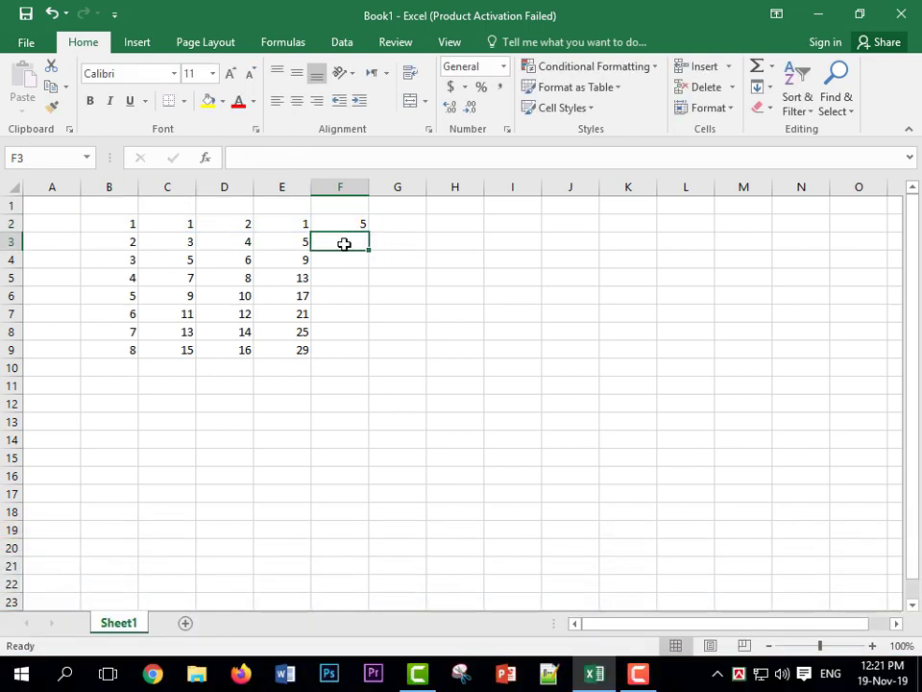
- Delete the =sum(B2:E2) formula from F2 and reselect B2:F2
{"action": "left_click", "coordinate": [348, 221]}
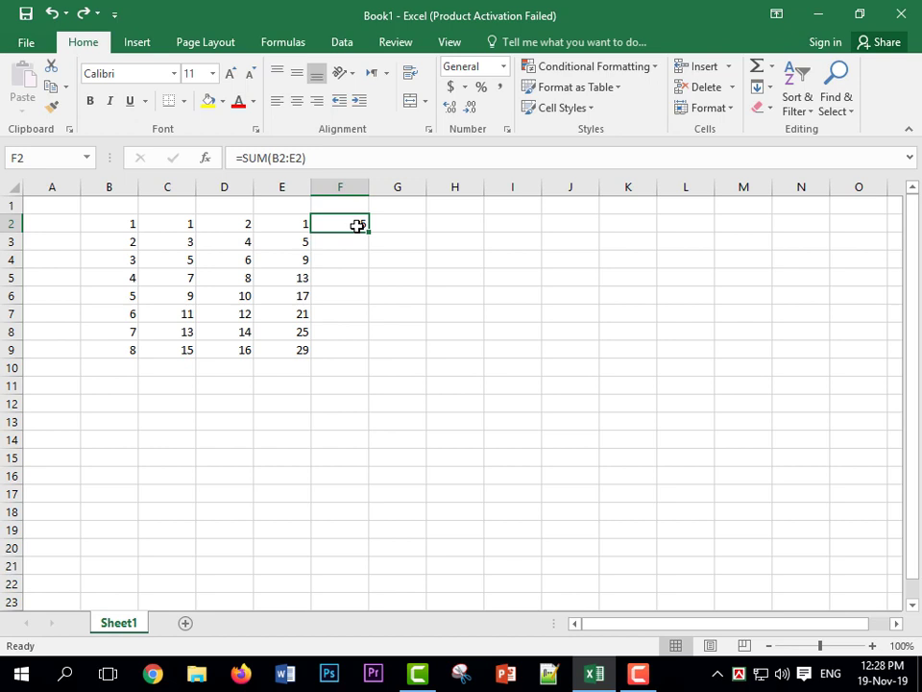
{"action": "key", "text": "Delete"}
{"action": "left_click", "coordinate": [340, 239]}
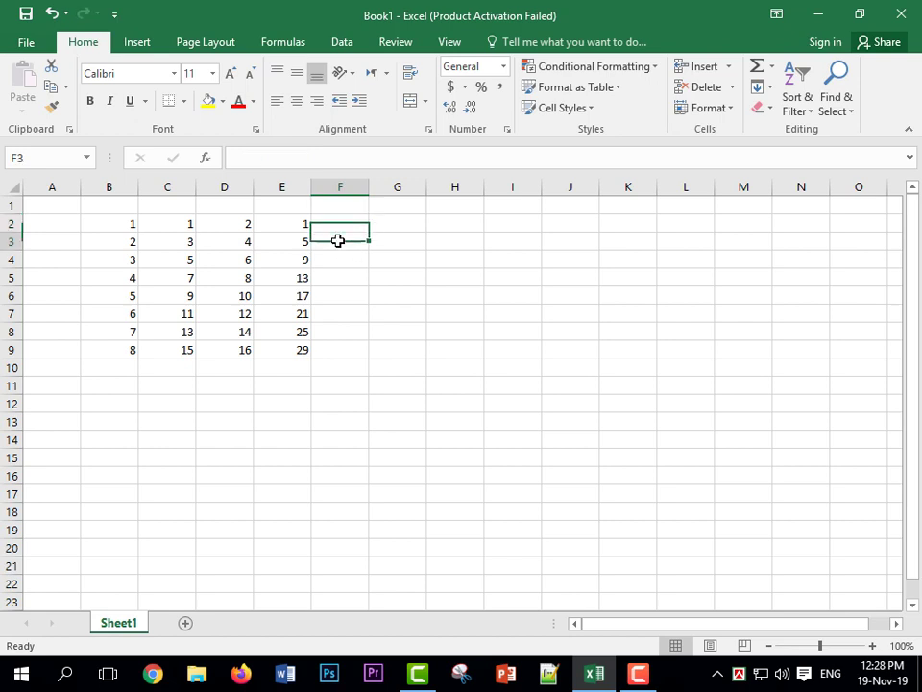
{"action": "left_click_drag", "start_coordinate": [114, 225], "coordinate": [330, 225]}
{"action": "left_click", "coordinate": [327, 247]}
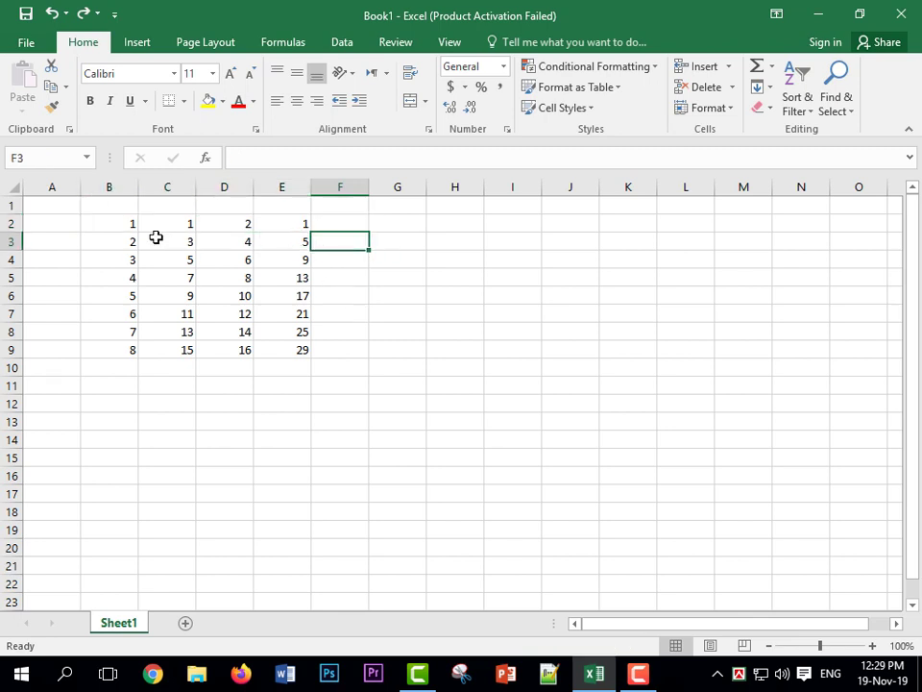
- AutoSum B2:E2 into F2, giving a row-2 total of 5
{"action": "left_click_drag", "start_coordinate": [114, 223], "coordinate": [329, 223]}
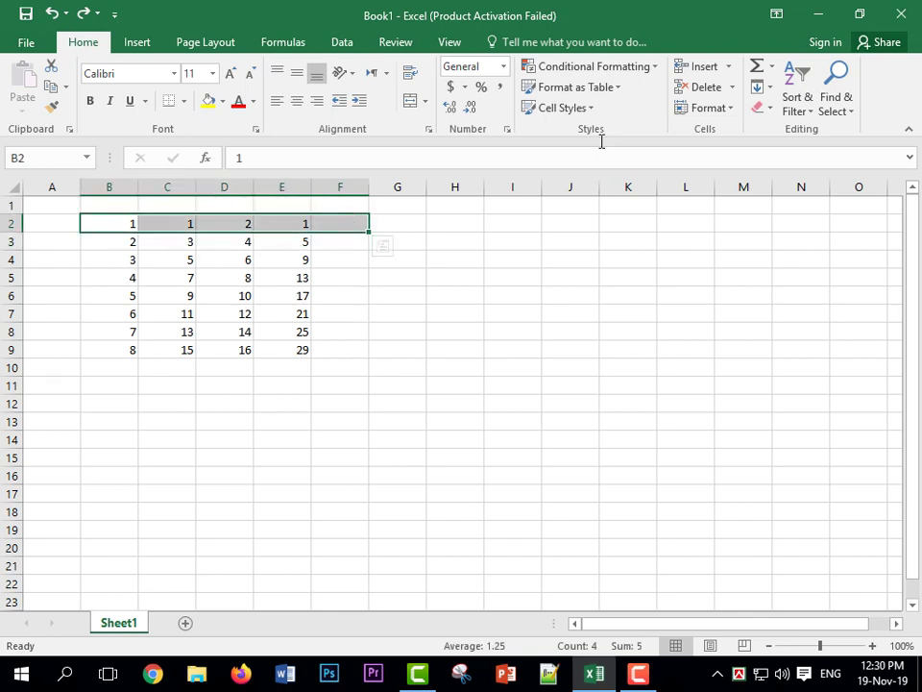
{"action": "left_click", "coordinate": [773, 70]}
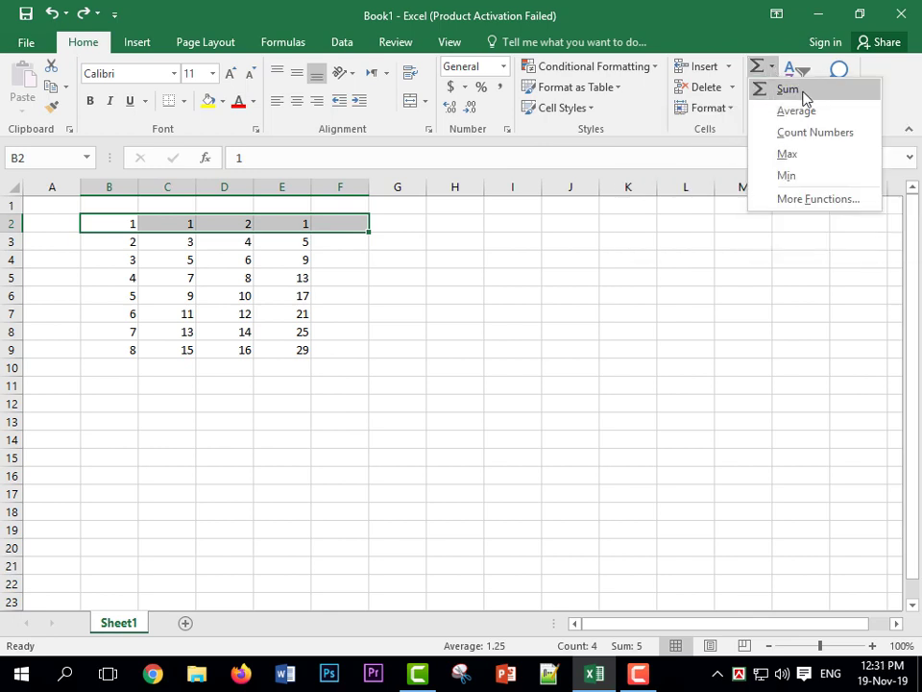
{"action": "left_click", "coordinate": [802, 90]}
{"action": "left_click", "coordinate": [409, 220]}
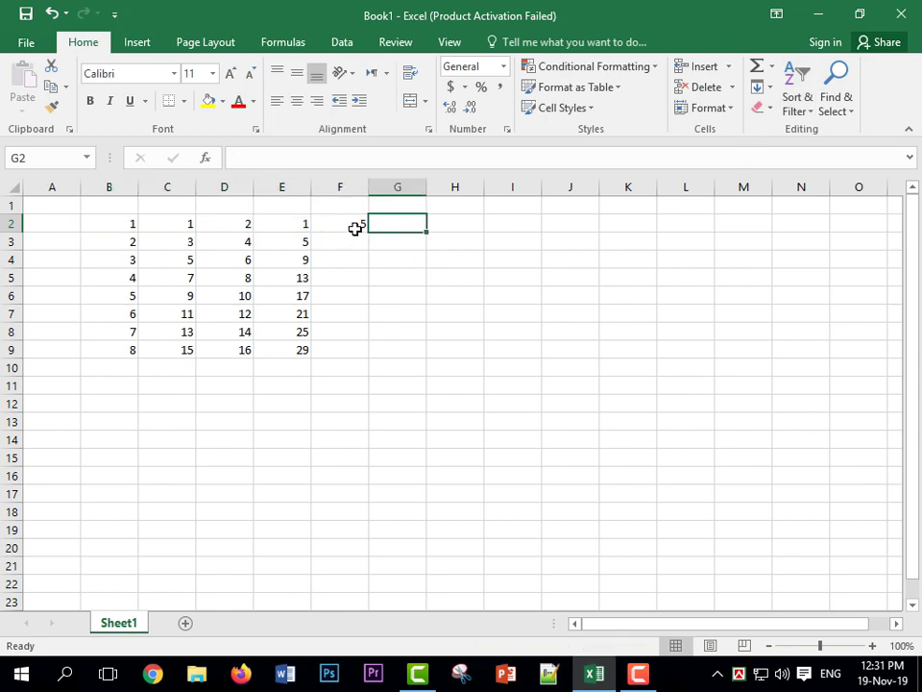
{"action": "left_click", "coordinate": [350, 229]}
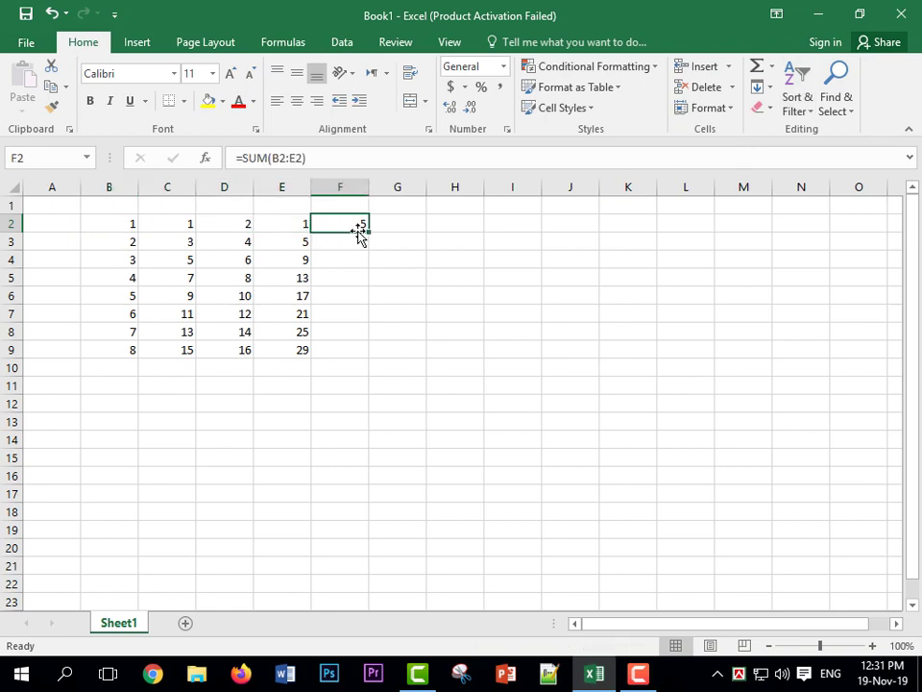
{"action": "left_click", "coordinate": [357, 254]}
{"action": "key", "text": "Up"}
{"action": "key", "text": "Up"}
- AutoSum B8:B9 into B10, showing 15
{"action": "left_click", "coordinate": [125, 332]}
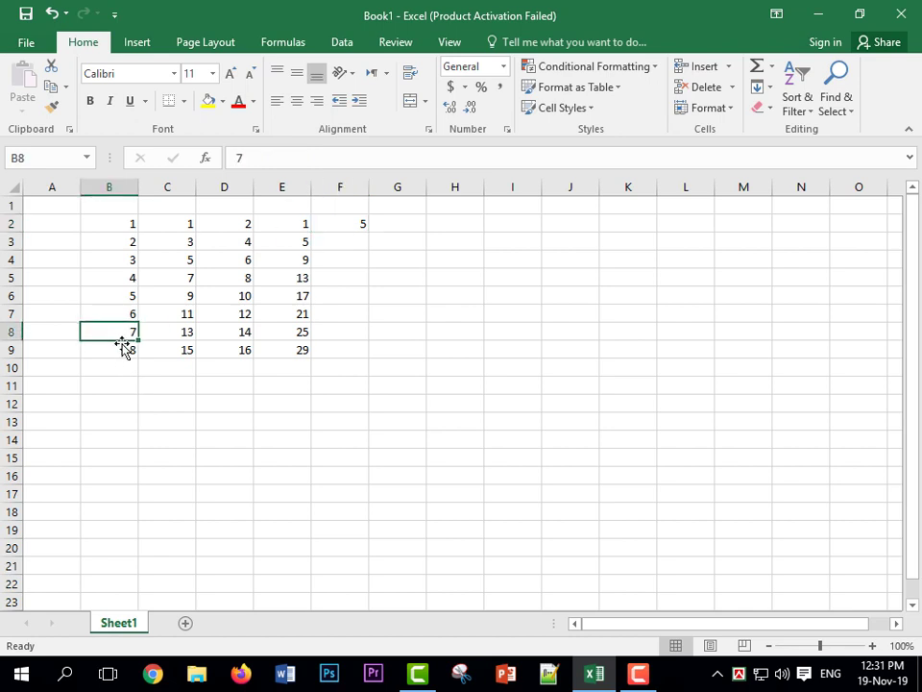
{"action": "left_click", "coordinate": [123, 348]}
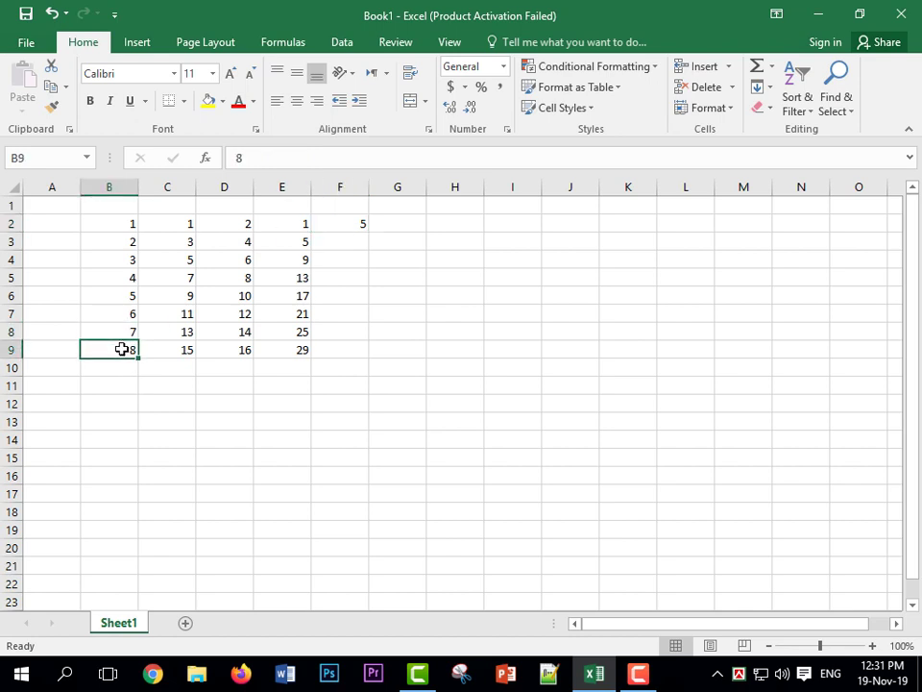
{"action": "left_click_drag", "start_coordinate": [123, 334], "coordinate": [118, 368]}
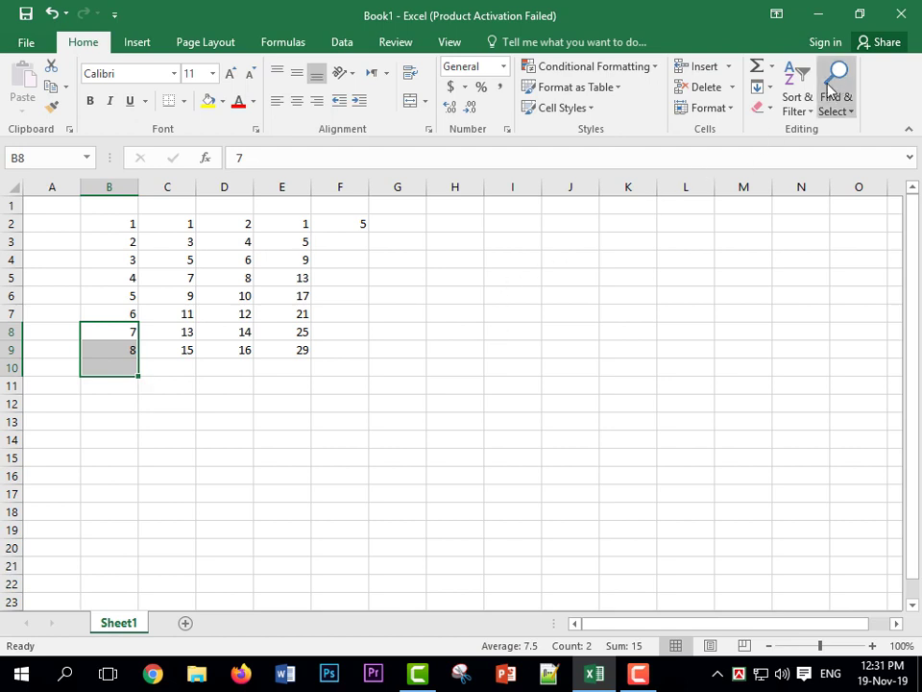
{"action": "left_click", "coordinate": [773, 67]}
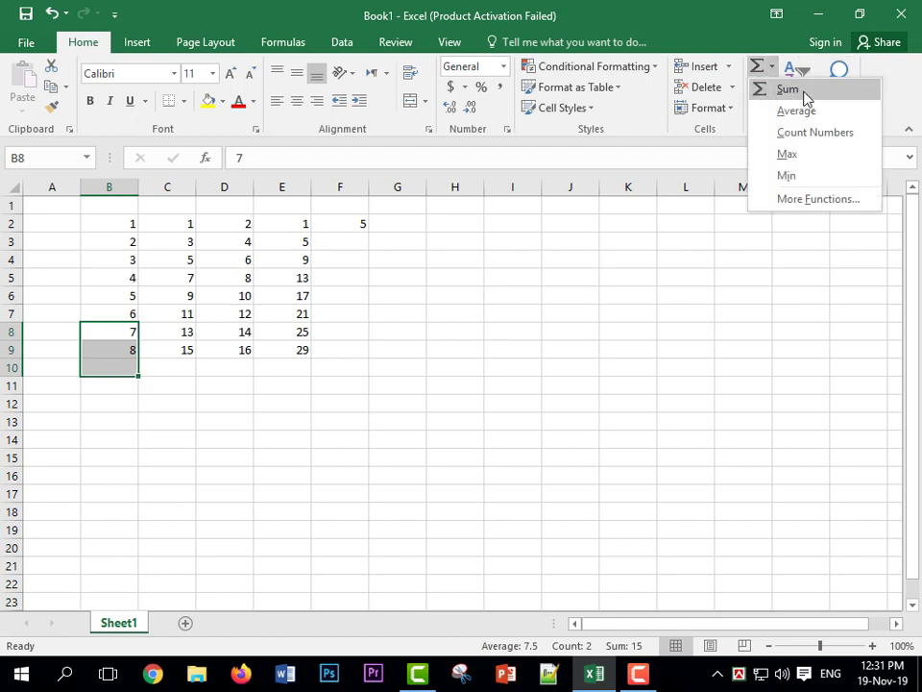
{"action": "left_click", "coordinate": [803, 95]}
- Replace B10's AutoSum with =sum(B6+B9), showing 13
{"action": "left_click", "coordinate": [127, 386]}
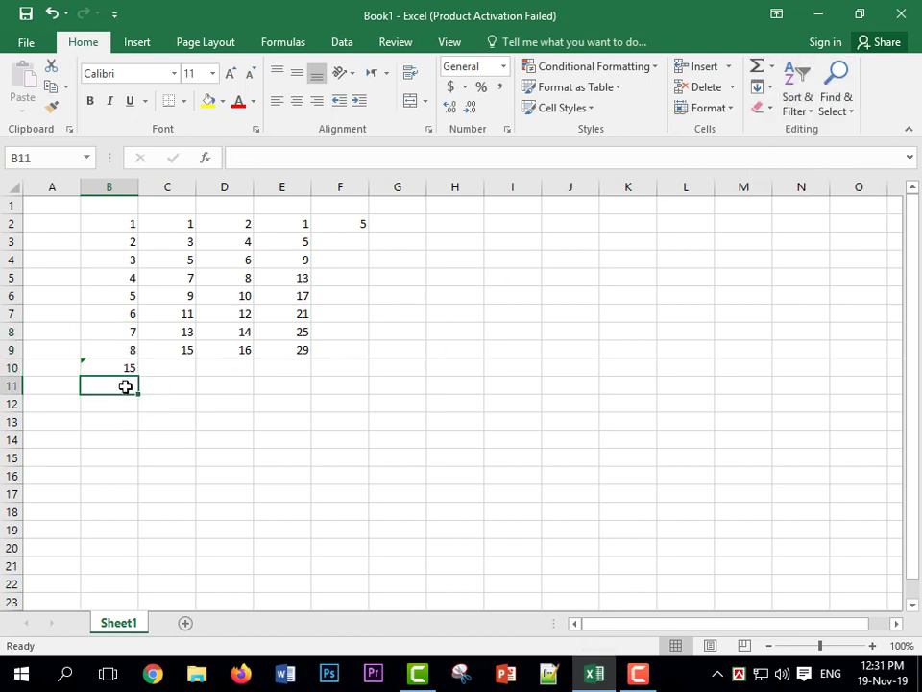
{"action": "left_click", "coordinate": [131, 369]}
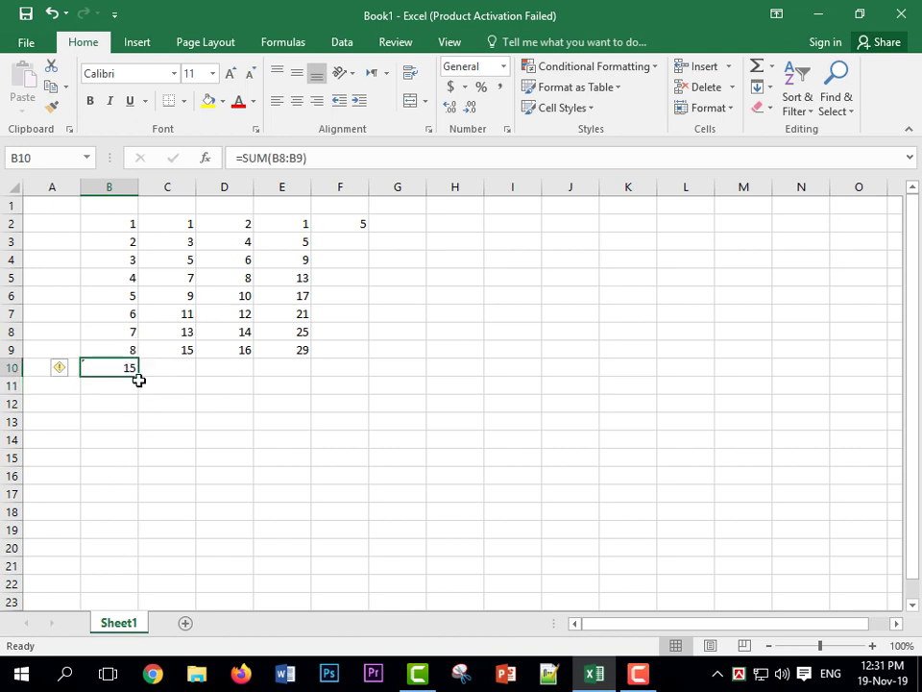
{"action": "key", "text": "Delete"}
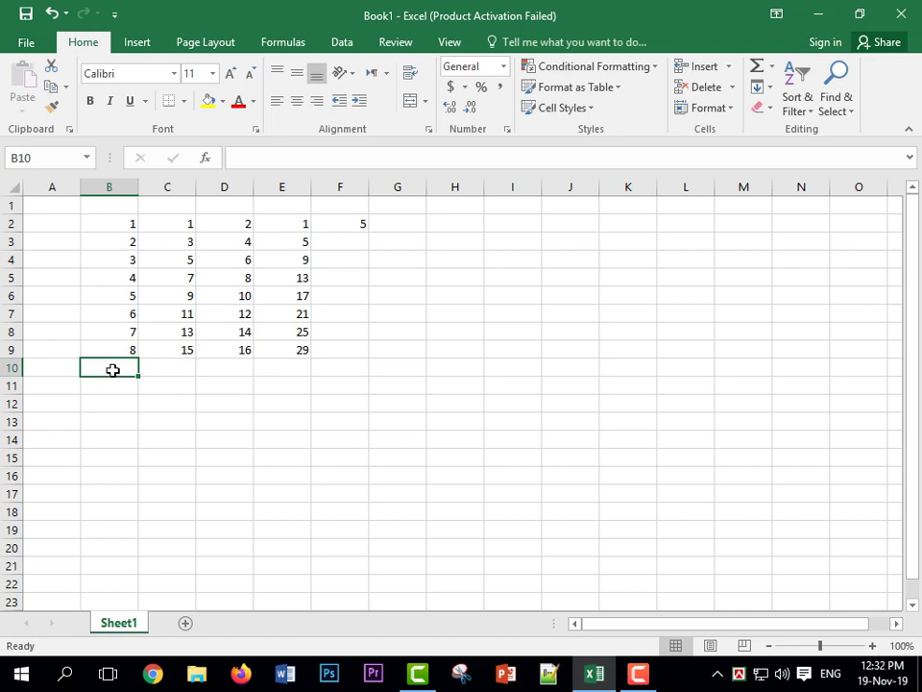
{"action": "type", "text": "="}
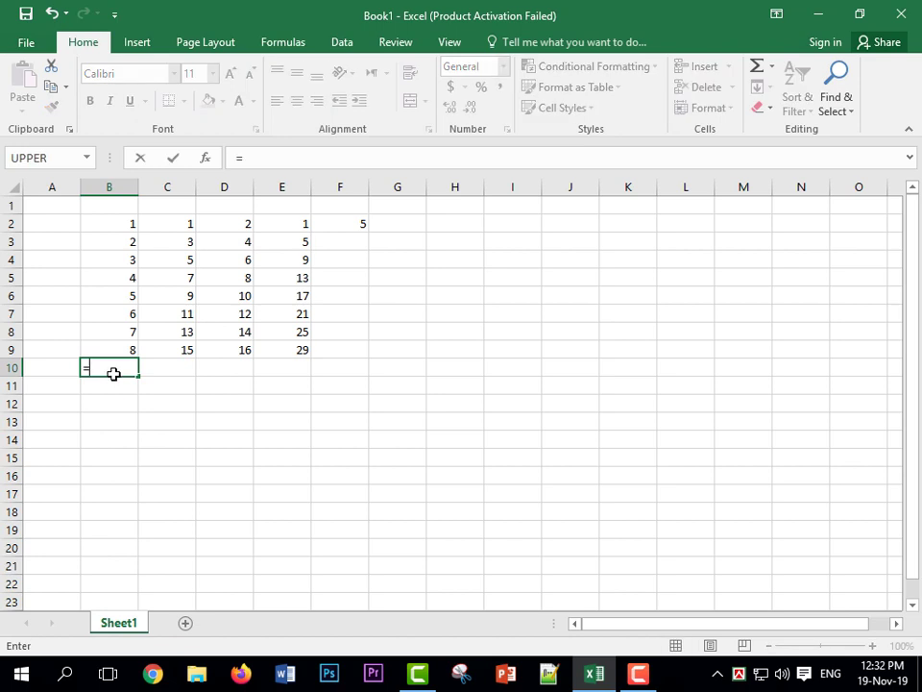
{"action": "type", "text": "sum"}
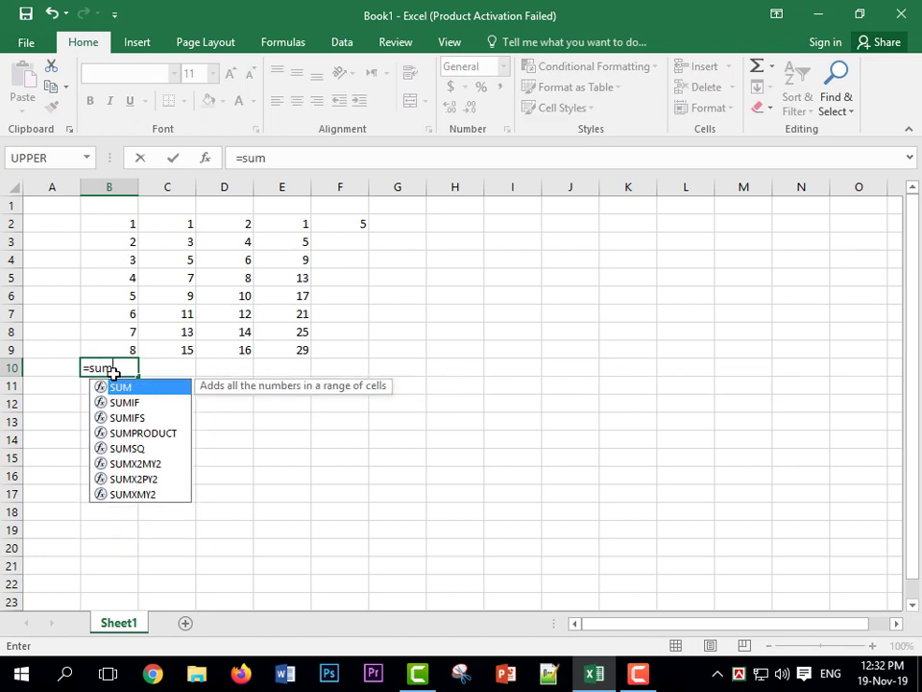
{"action": "type", "text": "("}
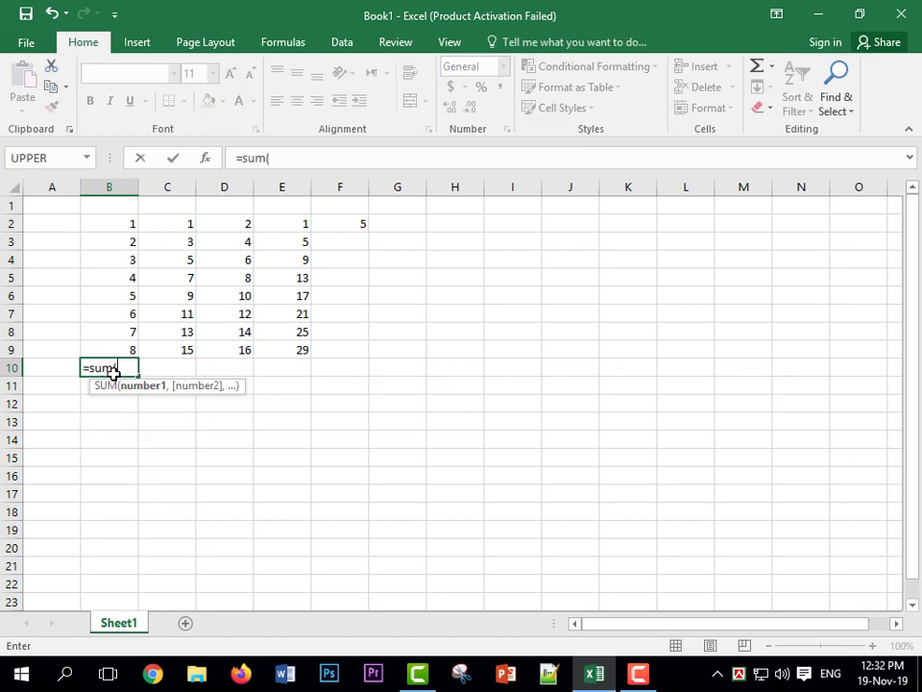
{"action": "left_click", "coordinate": [130, 297]}
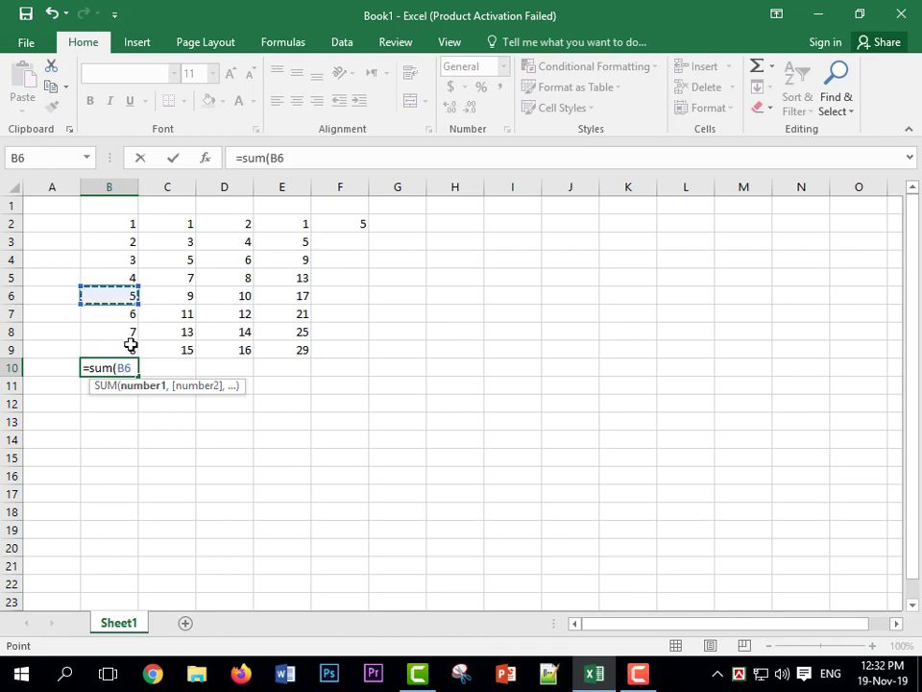
{"action": "type", "text": "+"}
{"action": "type", "text": ","}
{"action": "key", "text": "BackSpace"}
{"action": "left_click", "coordinate": [125, 349]}
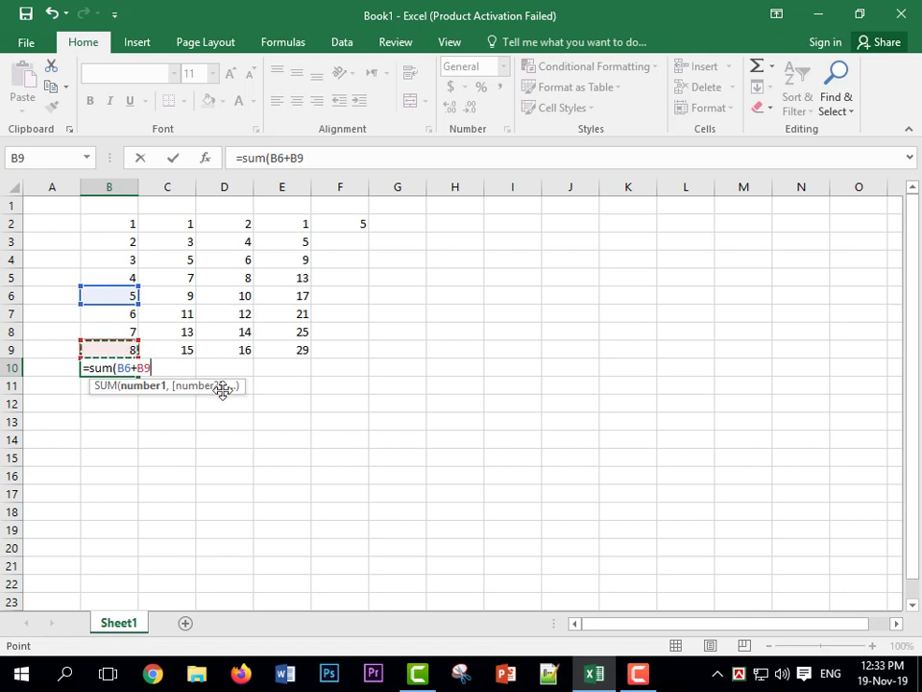
{"action": "key", "text": "Tab"}
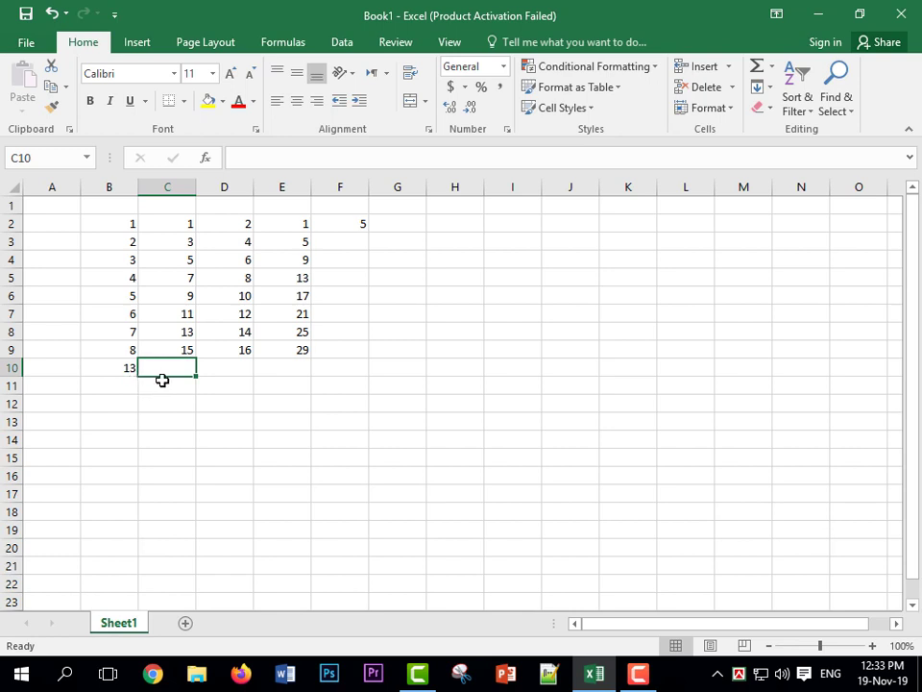
- Clear the B6+B9 formula from B10, leaving the cell empty
{"action": "left_click", "coordinate": [128, 365]}
{"action": "key", "text": "BackSpace"}
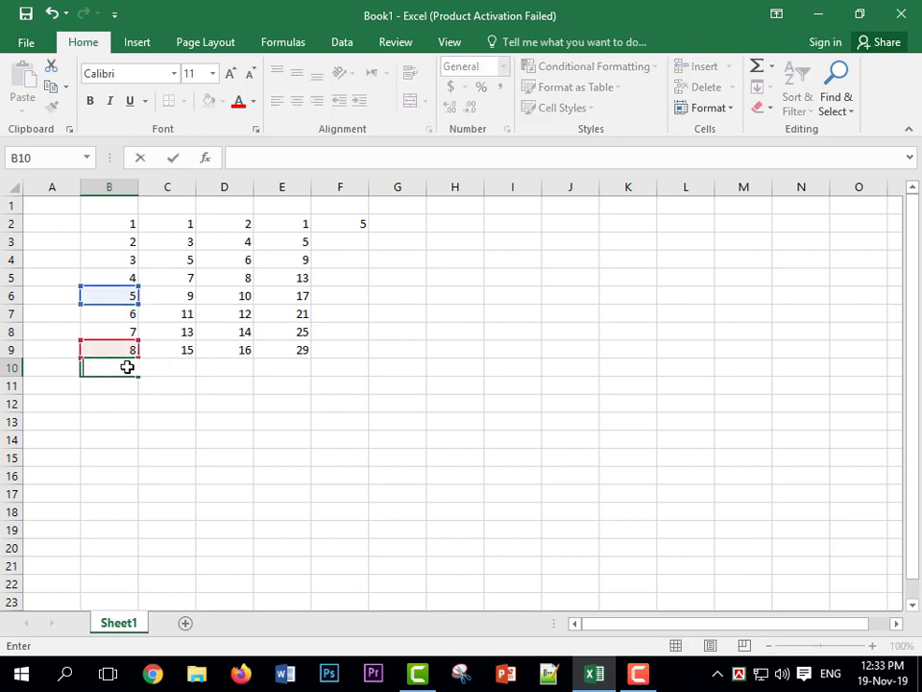
{"action": "key", "text": "Return"}
{"action": "left_click", "coordinate": [115, 370]}
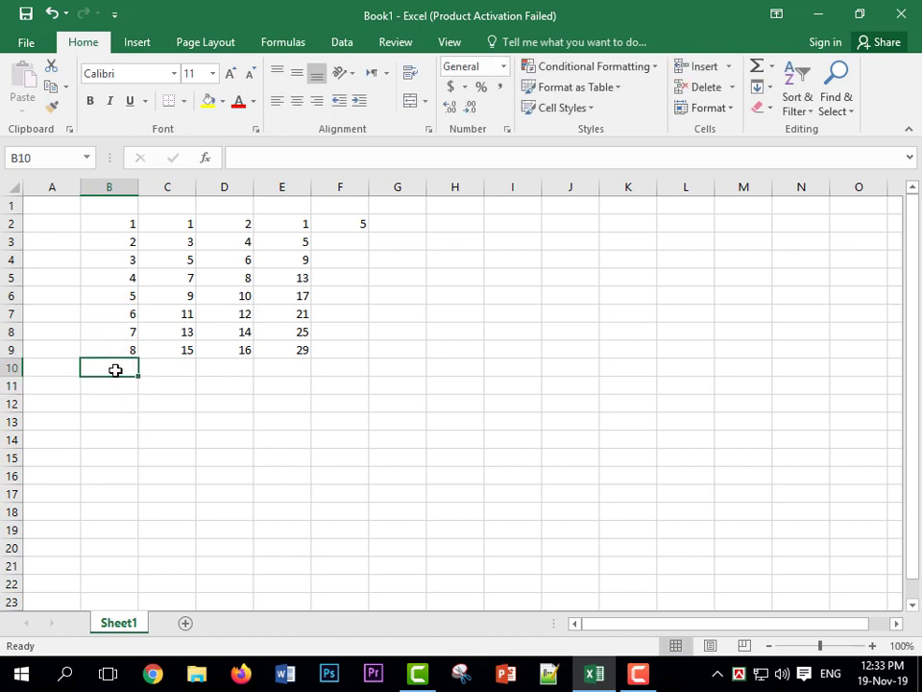
{"action": "key", "text": "Up"}
{"action": "key", "text": "Up"}
{"action": "key", "text": "Up"}
{"action": "key", "text": "Up"}
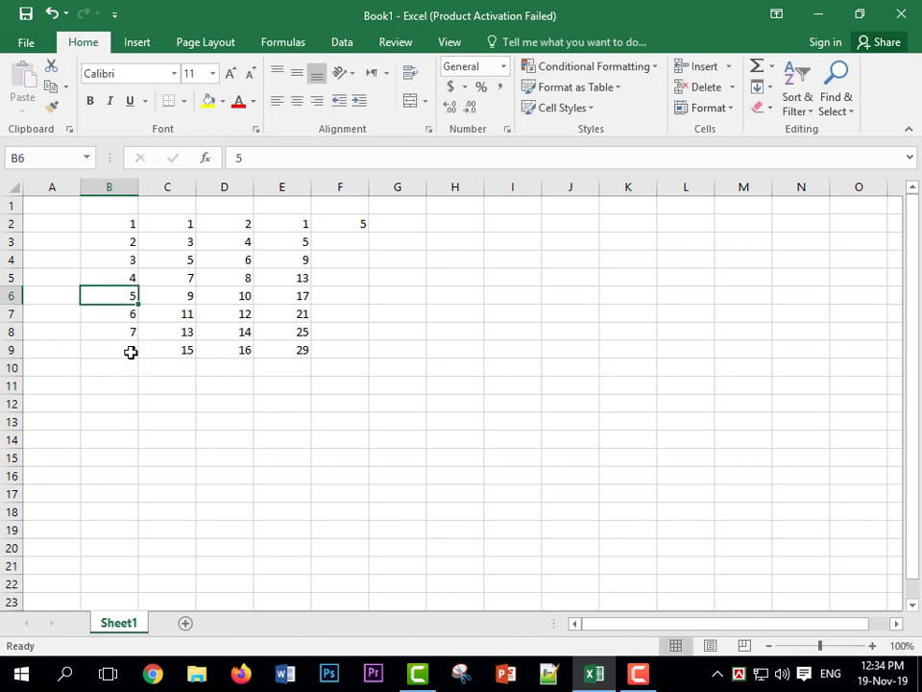
{"action": "left_click", "coordinate": [130, 352]}
{"action": "left_click", "coordinate": [119, 376]}
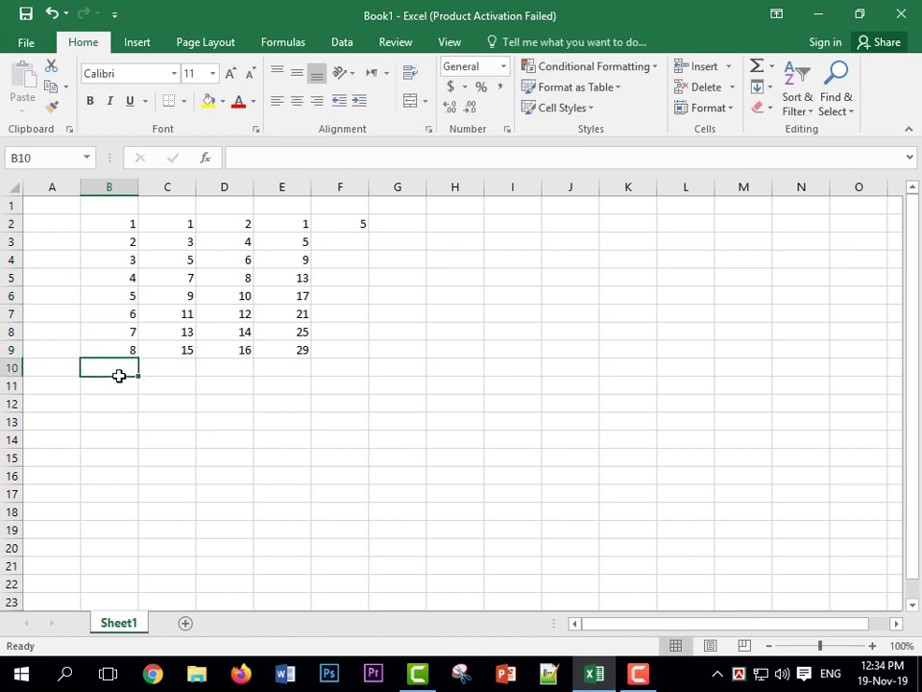
- Start a new formula in B10 by typing =sum
{"action": "type", "text": "="}
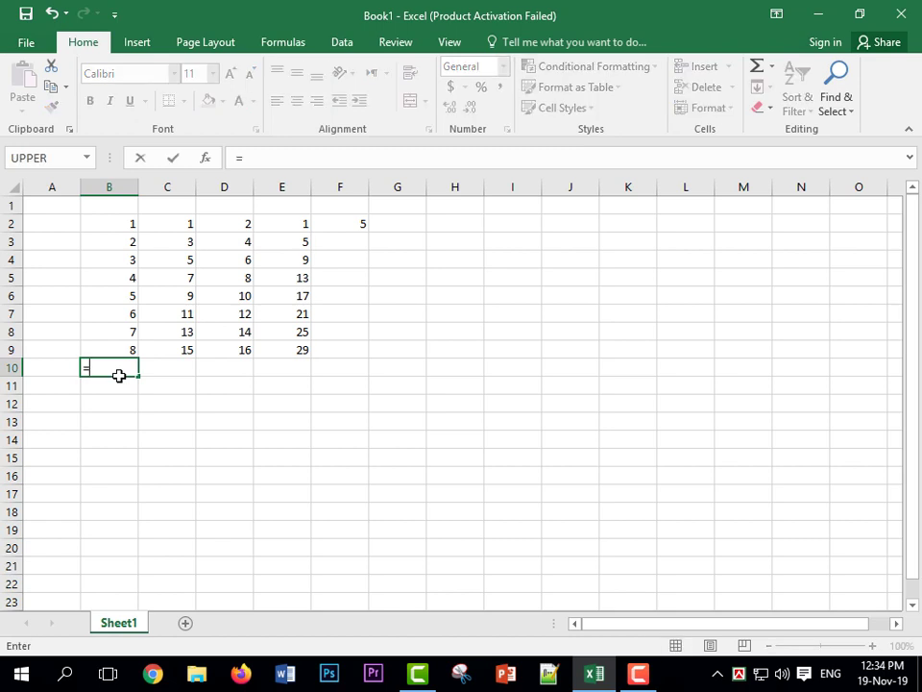
{"action": "type", "text": "sum"}
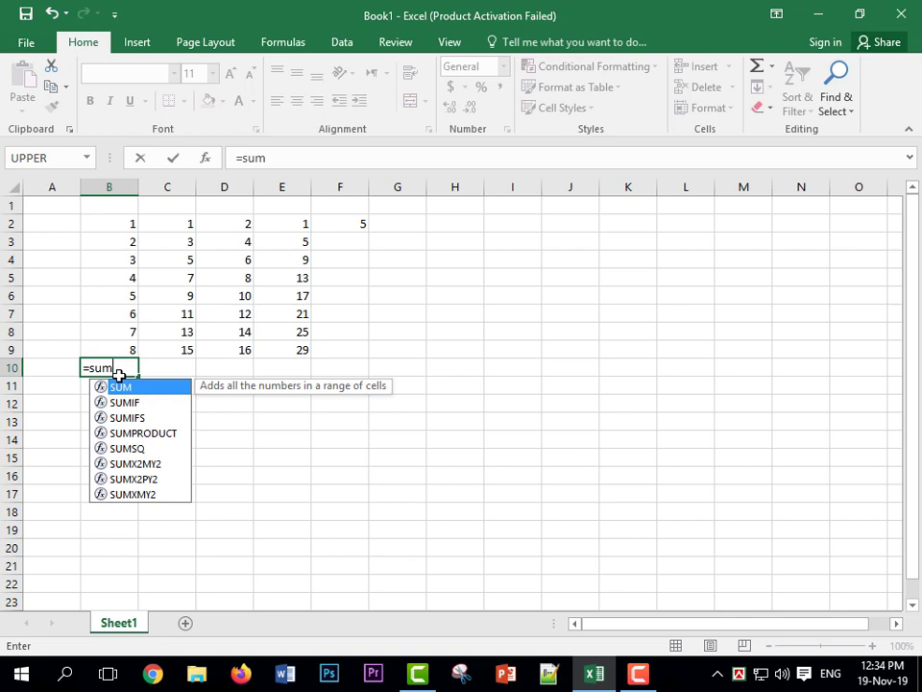
{"action": "key", "text": "Tab"}
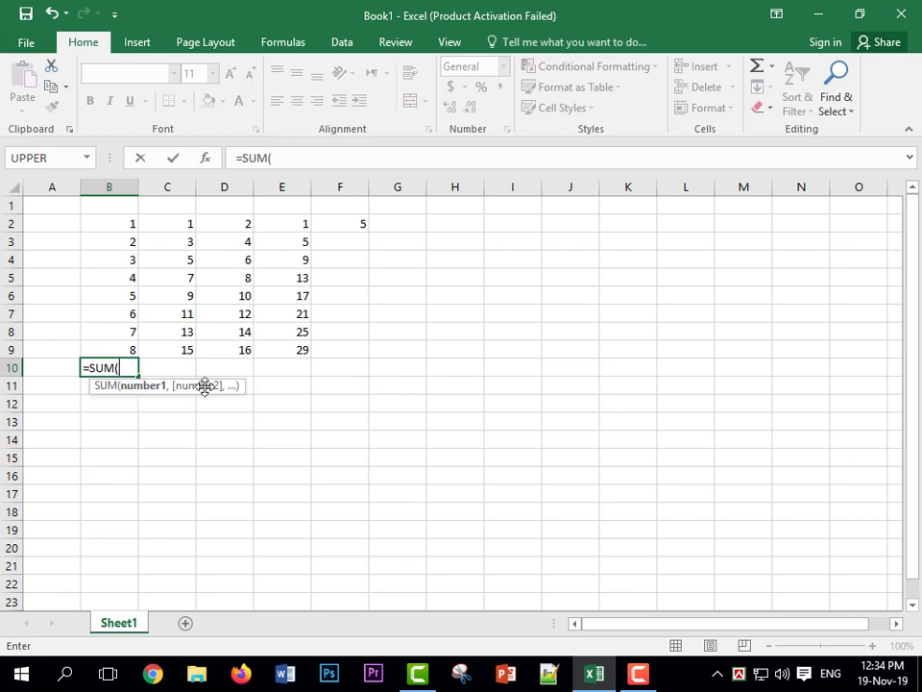
{"action": "key", "text": "BackSpace"}
{"action": "key", "text": "BackSpace"}
{"action": "key", "text": "BackSpace"}
{"action": "key", "text": "BackSpace"}
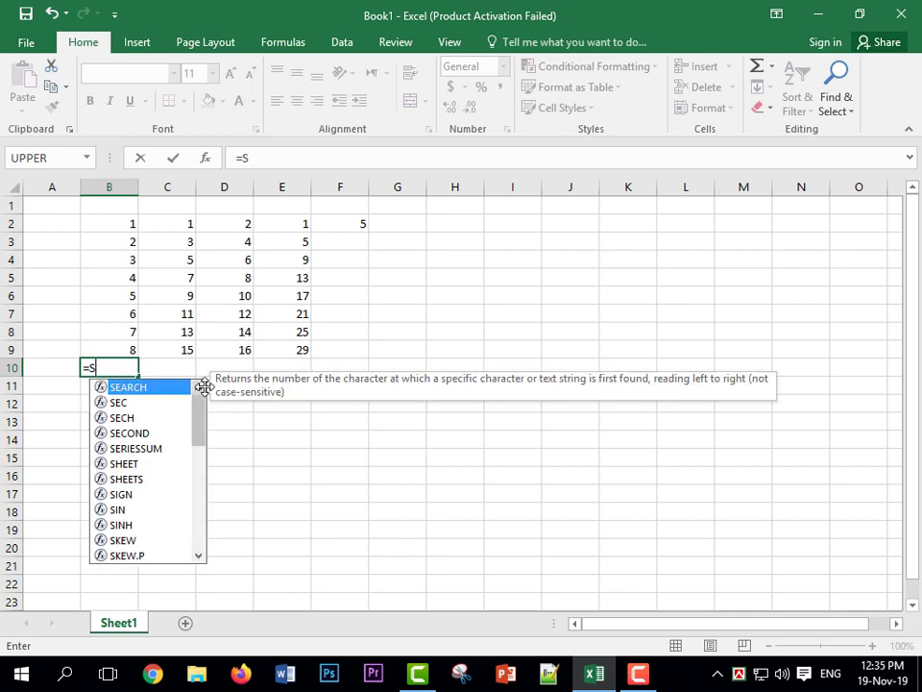
{"action": "type", "text": "sum"}
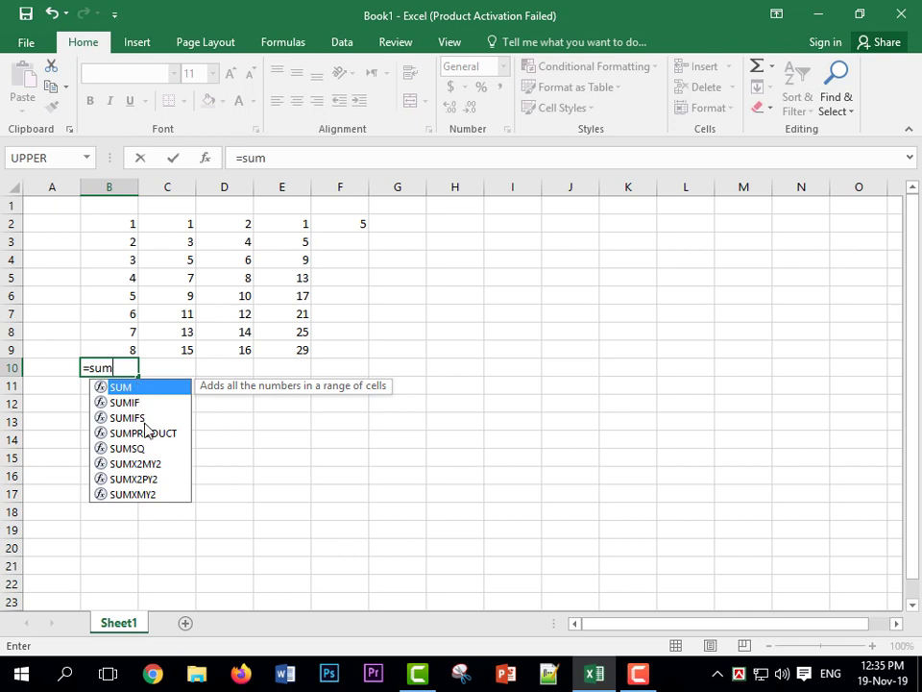
- Complete =SUM(B6,B9) in B10 so it shows 13
{"action": "double_click", "coordinate": [135, 389]}
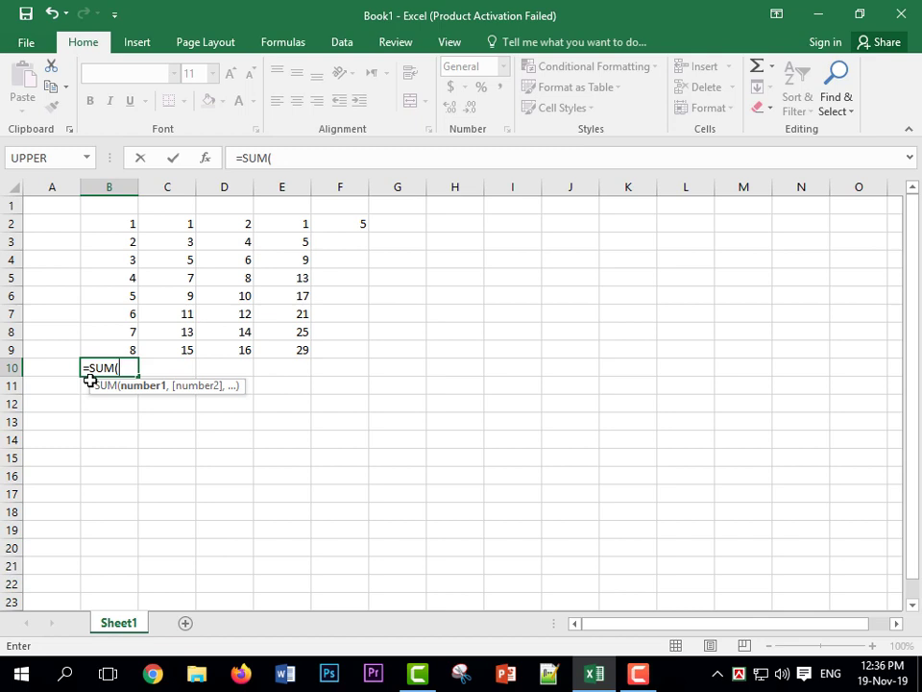
{"action": "left_click", "coordinate": [130, 295]}
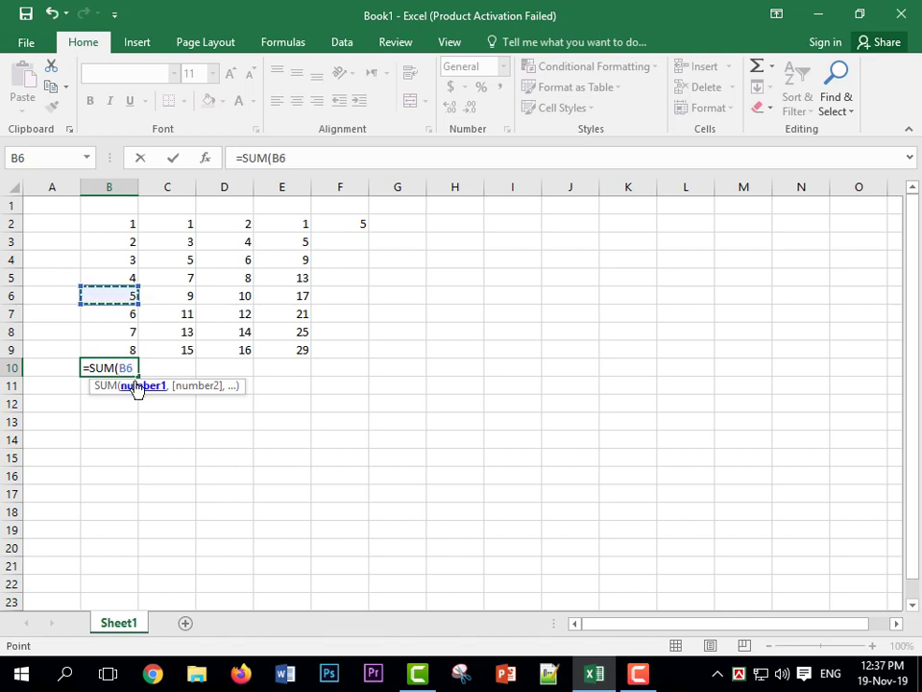
{"action": "type", "text": ","}
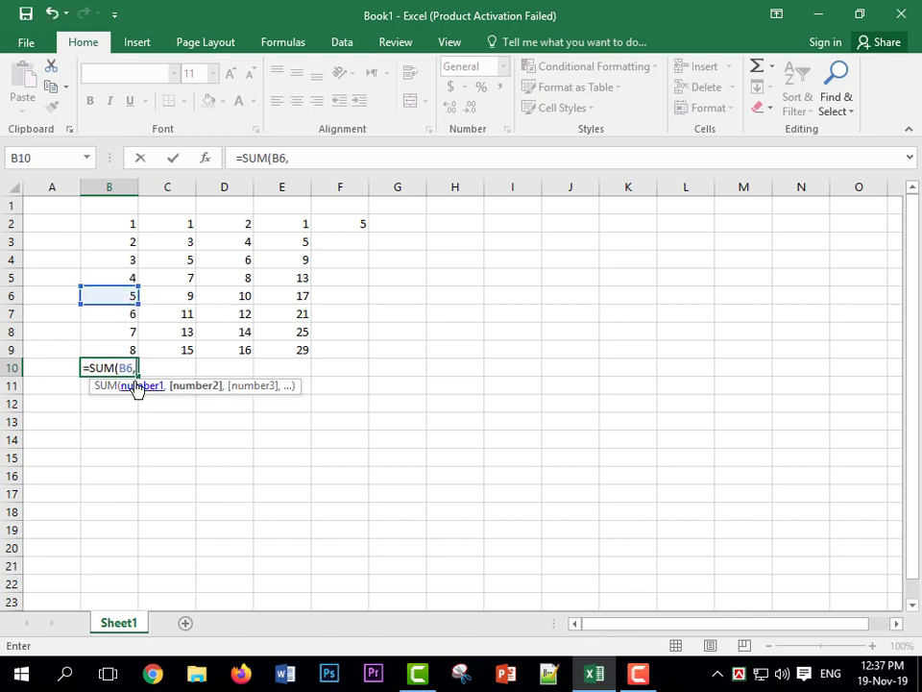
{"action": "left_click", "coordinate": [124, 348]}
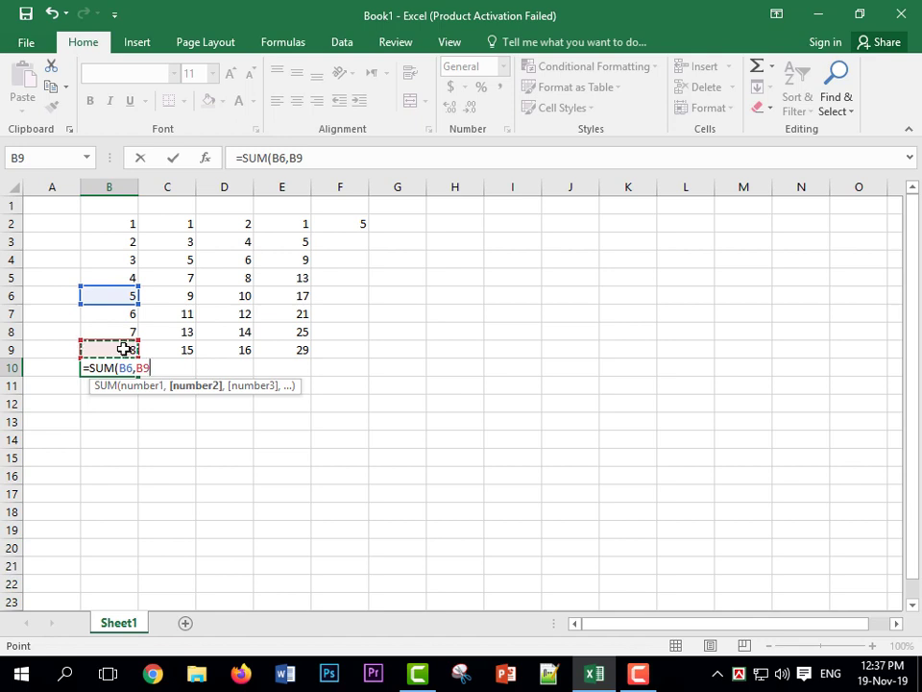
{"action": "key", "text": "Tab"}
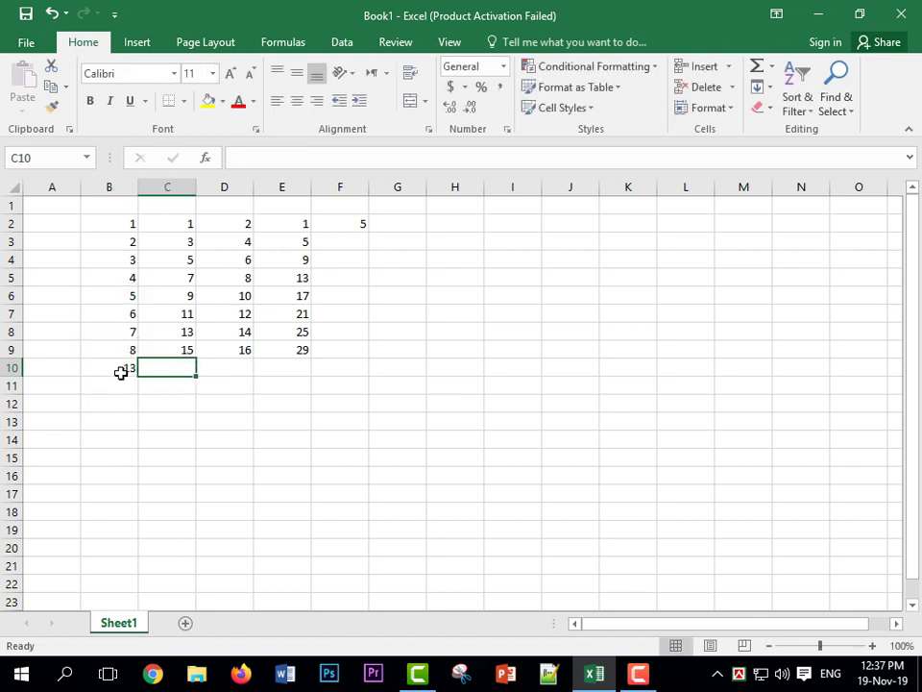
{"action": "left_click", "coordinate": [121, 371]}
- Zoom the sheet to 118% and open B10's formula, committing it unchanged
{"action": "key", "text": "Tab"}
{"action": "left_click_drag", "start_coordinate": [819, 646], "coordinate": [826, 654]}
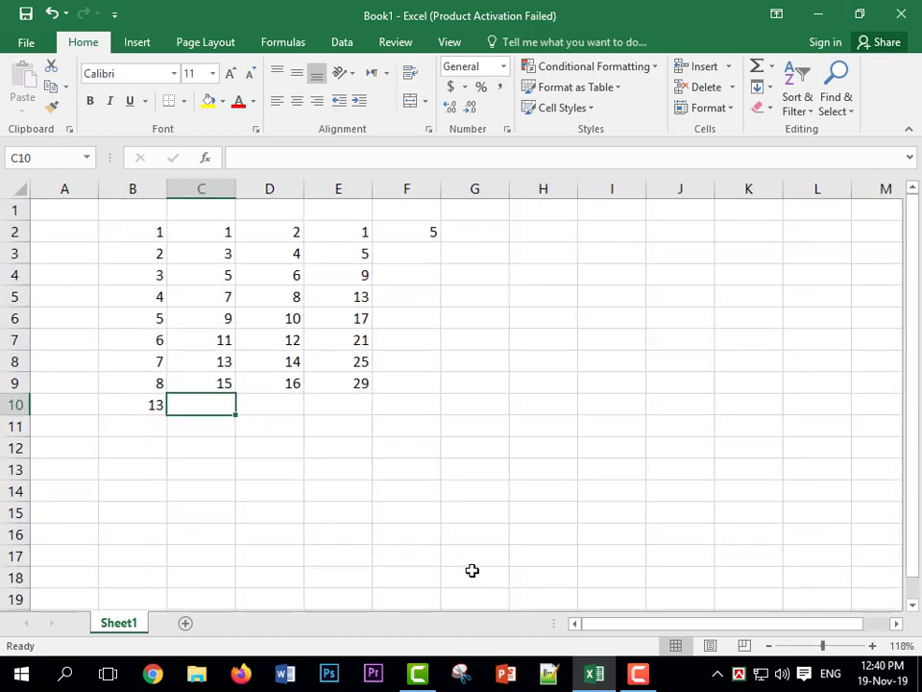
{"action": "left_click", "coordinate": [270, 403]}
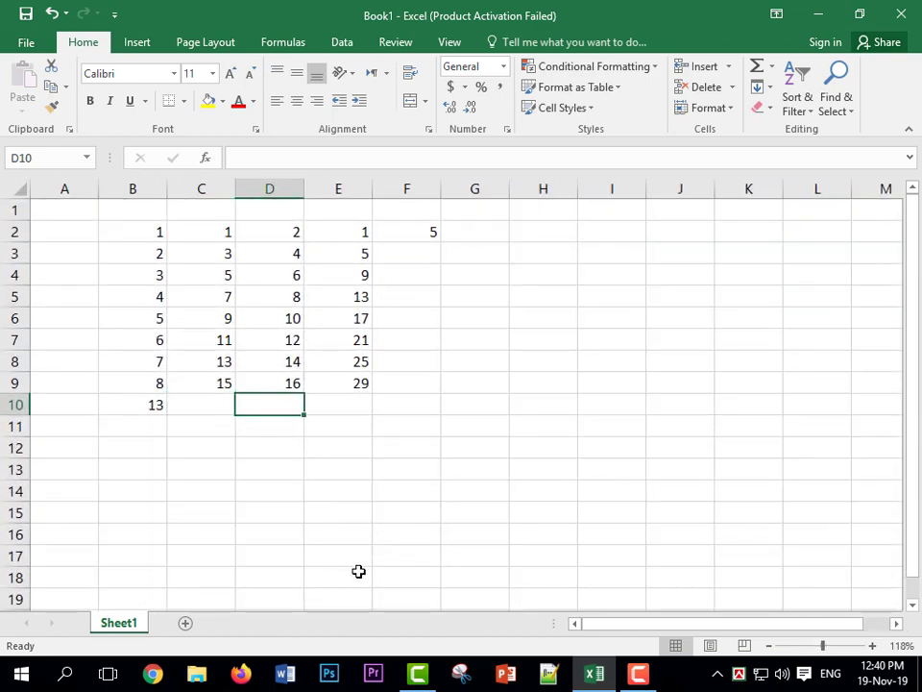
{"action": "left_click", "coordinate": [177, 406]}
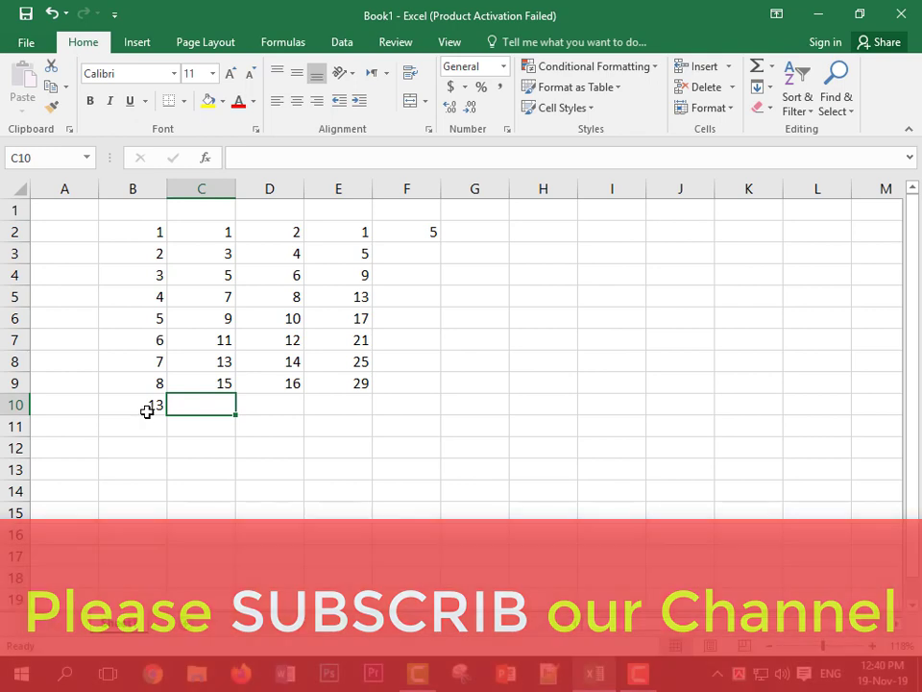
{"action": "left_click", "coordinate": [135, 407]}
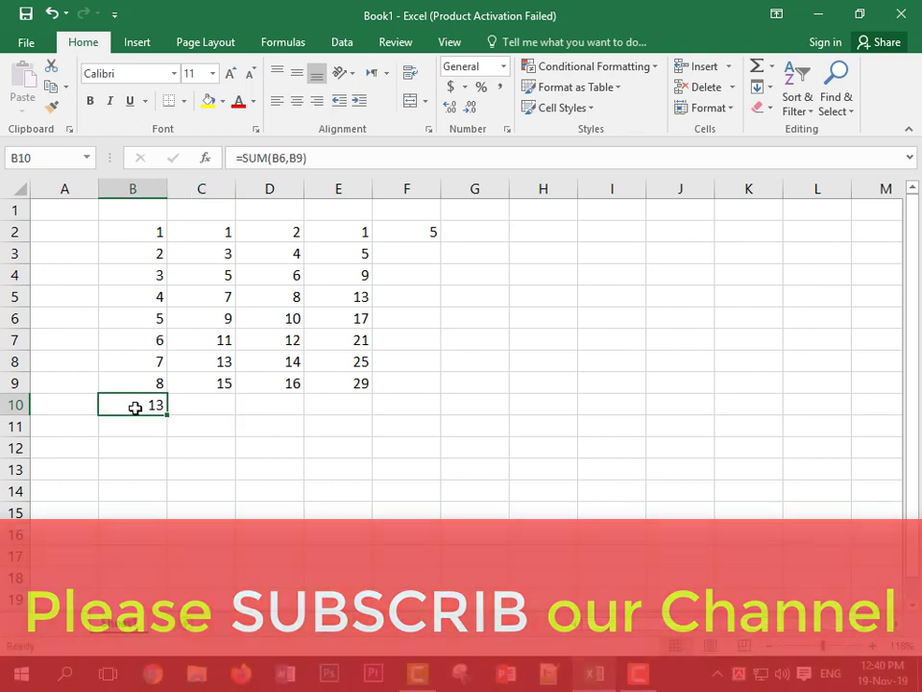
{"action": "double_click", "coordinate": [140, 405]}
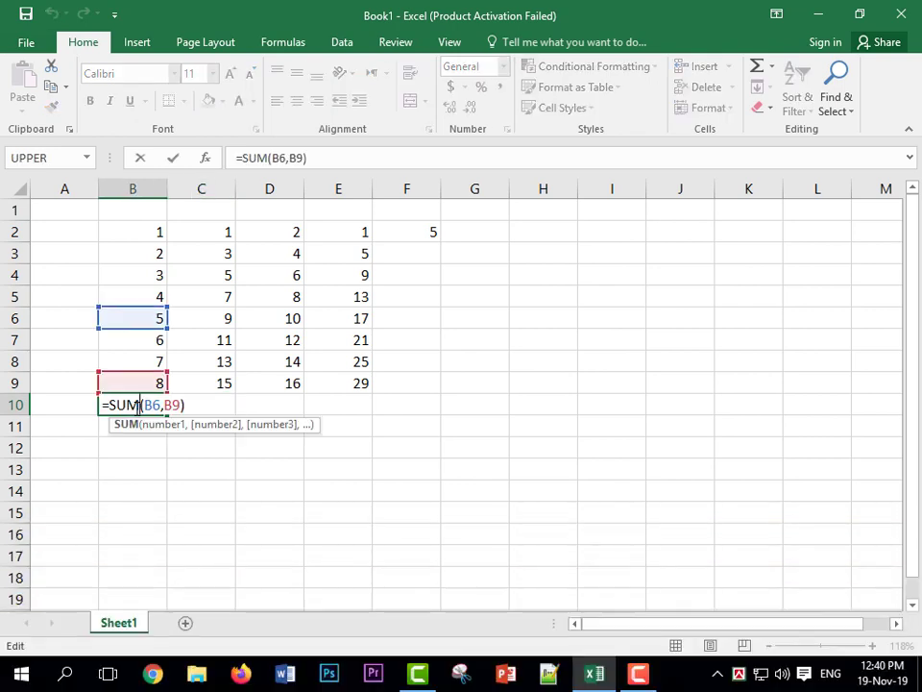
{"action": "left_click", "coordinate": [189, 405]}
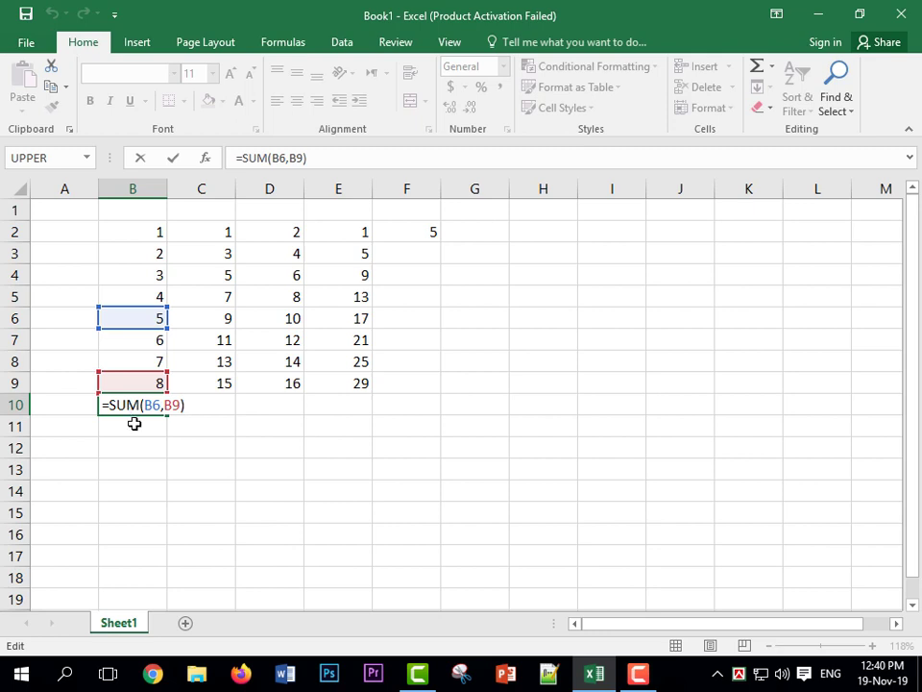
{"action": "left_click", "coordinate": [209, 434]}
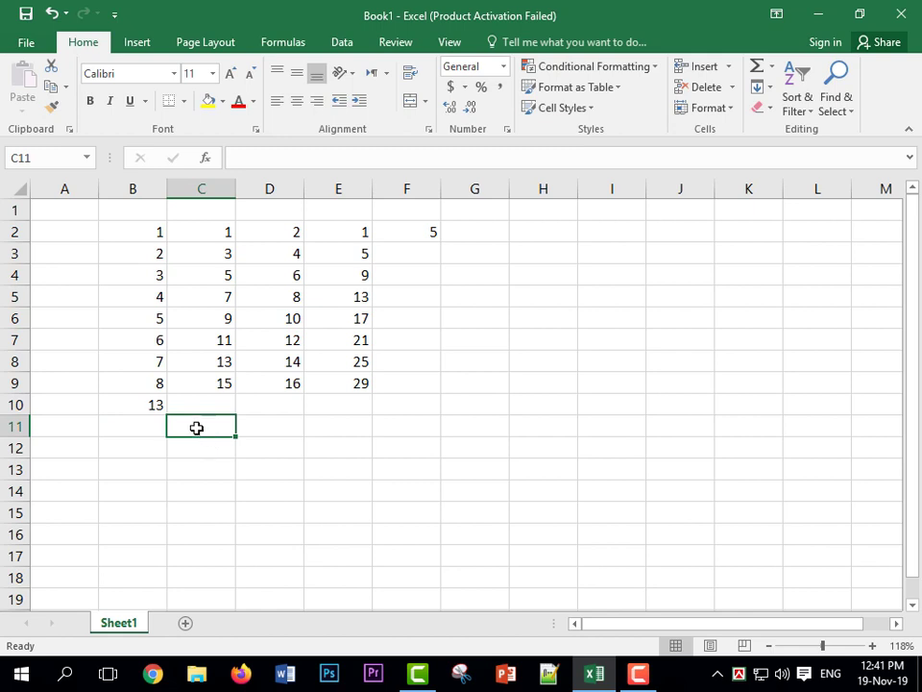
- Edit B10's formula, removing a stray C12 reference; it still totals 13
{"action": "double_click", "coordinate": [144, 404]}
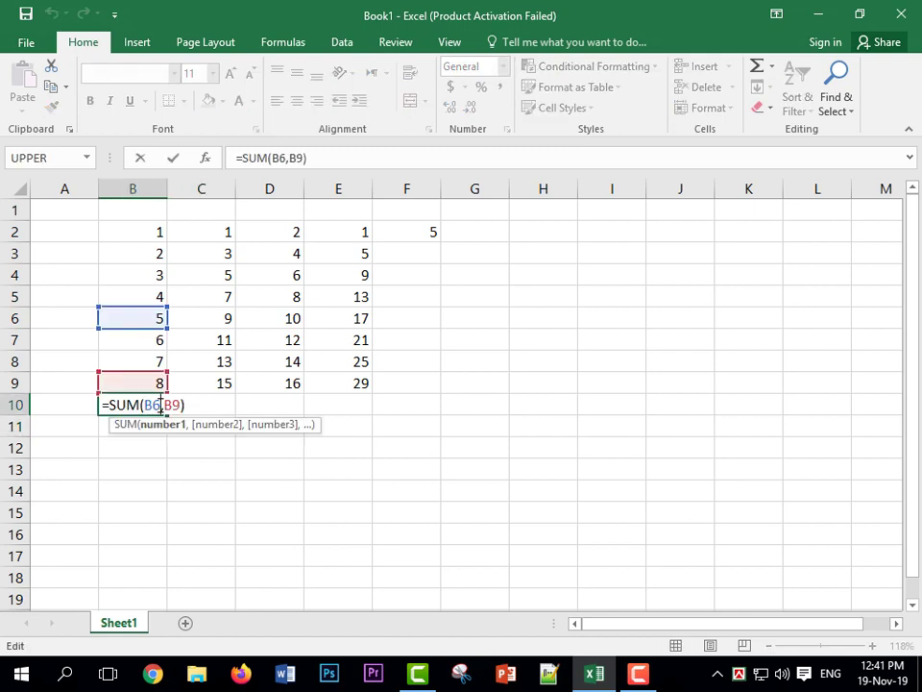
{"action": "left_click", "coordinate": [141, 405]}
{"action": "left_click", "coordinate": [218, 446]}
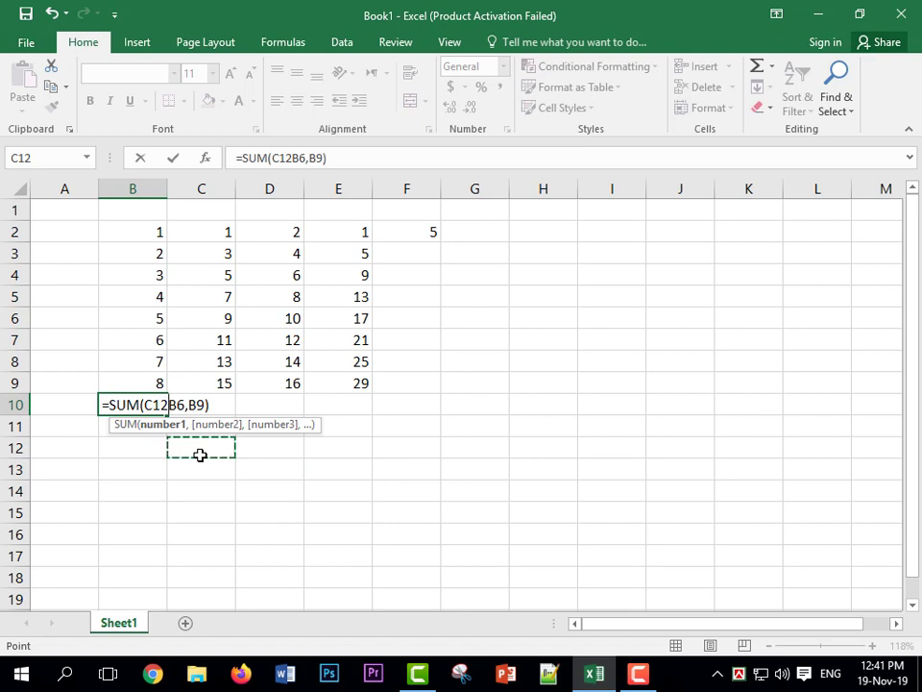
{"action": "key", "text": "BackSpace"}
{"action": "key", "text": "BackSpace"}
{"action": "key", "text": "BackSpace"}
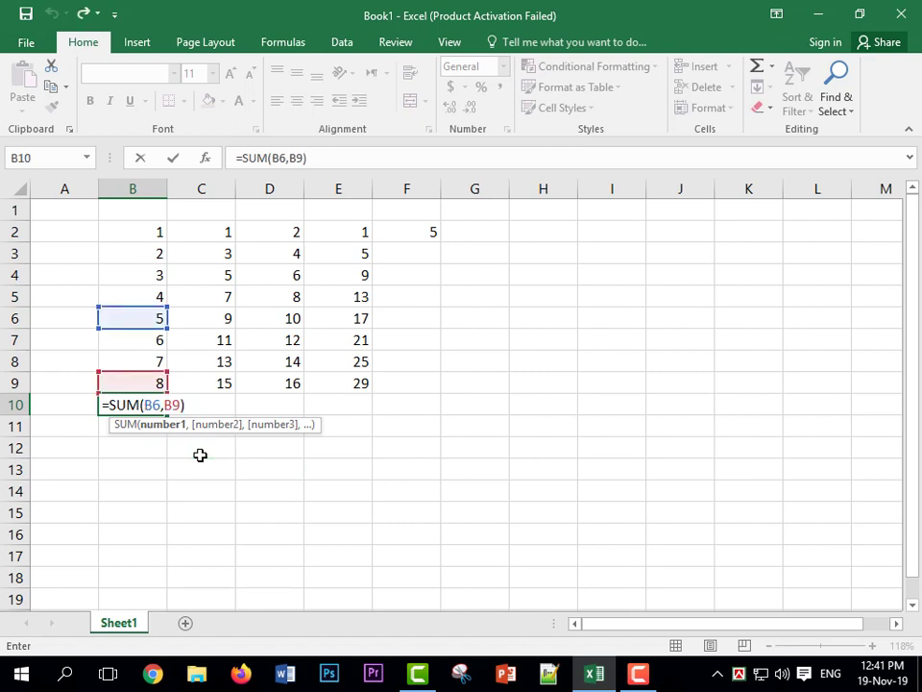
{"action": "left_click", "coordinate": [192, 404]}
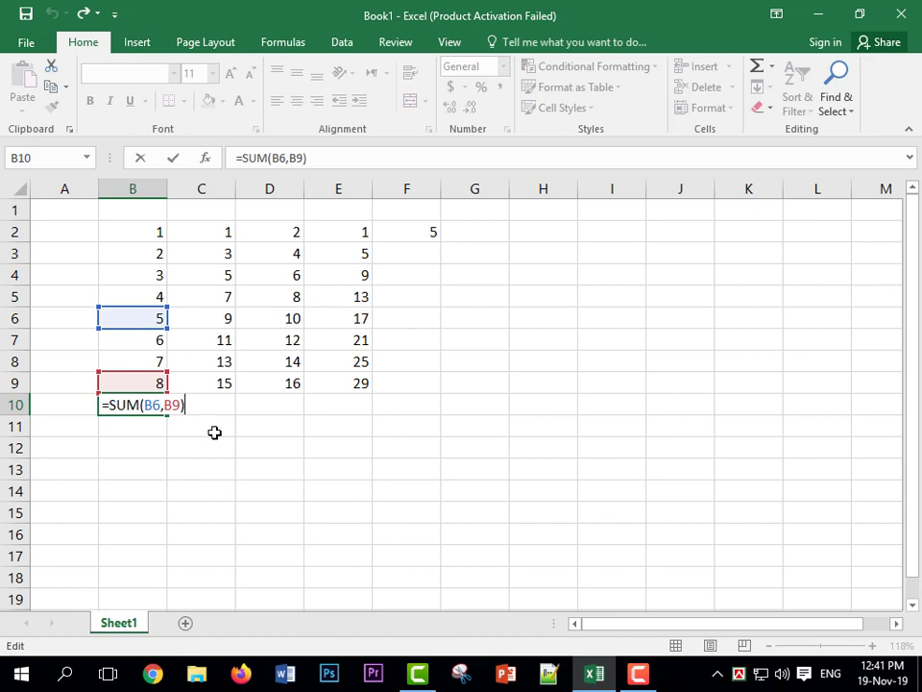
{"action": "left_click", "coordinate": [215, 433]}
{"action": "left_click", "coordinate": [146, 406]}
- Replace B10's arguments with the range B5:B9 so it shows 30
{"action": "double_click", "coordinate": [146, 405]}
{"action": "left_click", "coordinate": [164, 404]}
{"action": "left_click", "coordinate": [188, 405]}
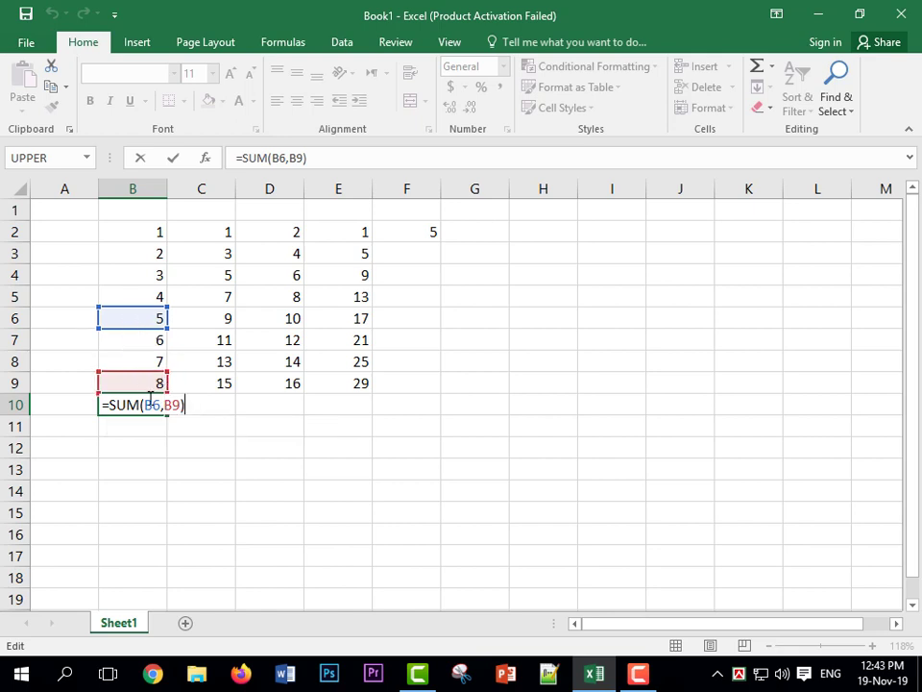
{"action": "left_click_drag", "start_coordinate": [139, 296], "coordinate": [150, 382]}
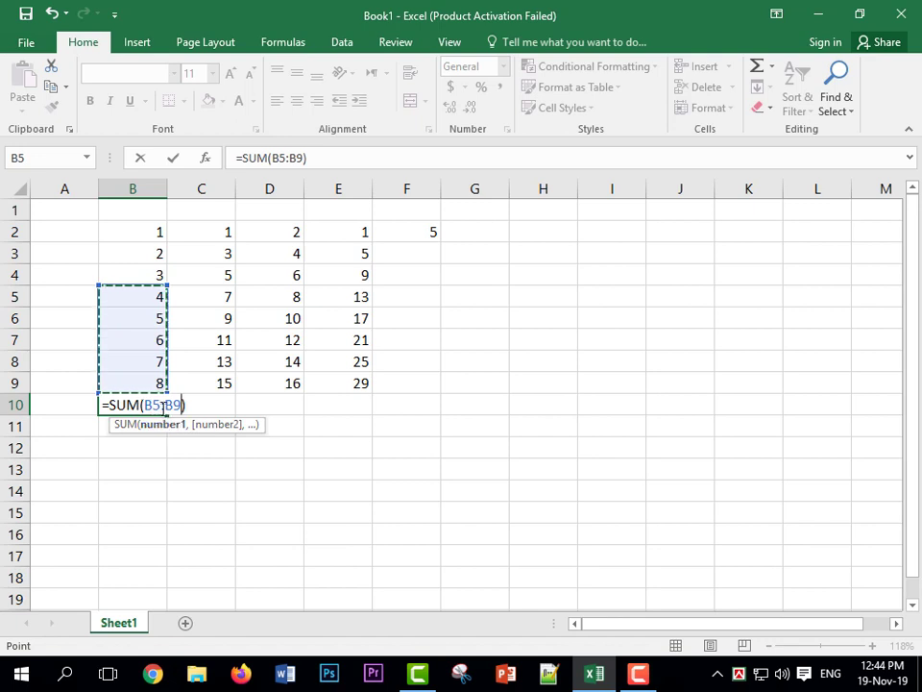
{"action": "left_click", "coordinate": [191, 408]}
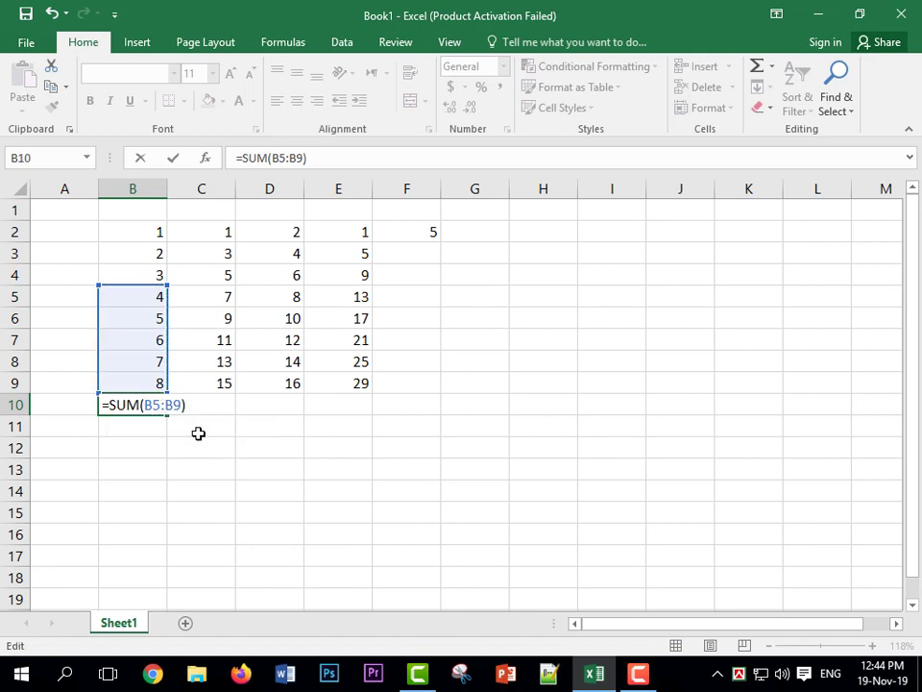
{"action": "left_click", "coordinate": [218, 433]}
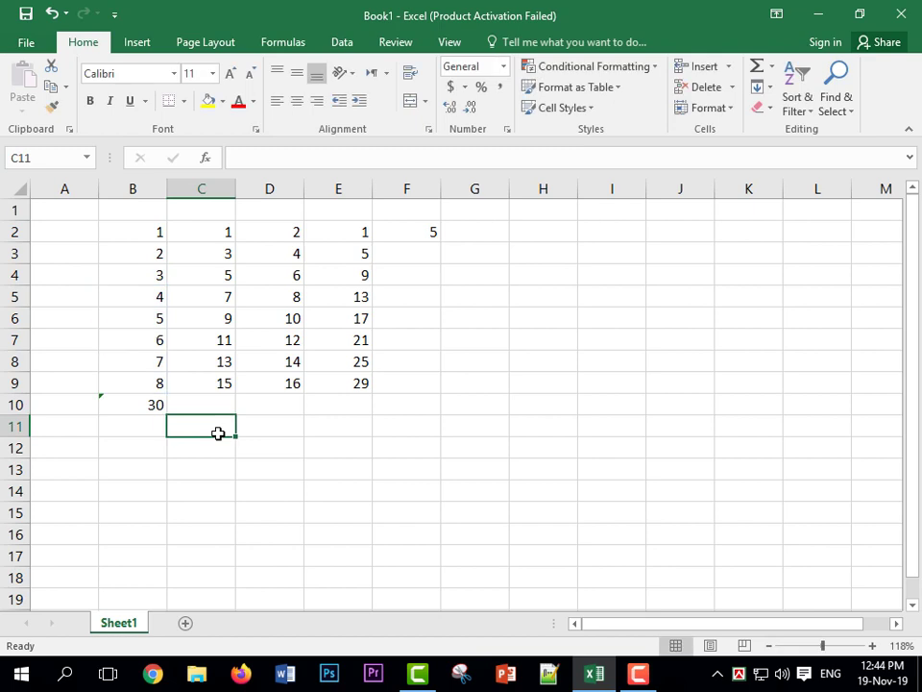
{"action": "double_click", "coordinate": [137, 408]}
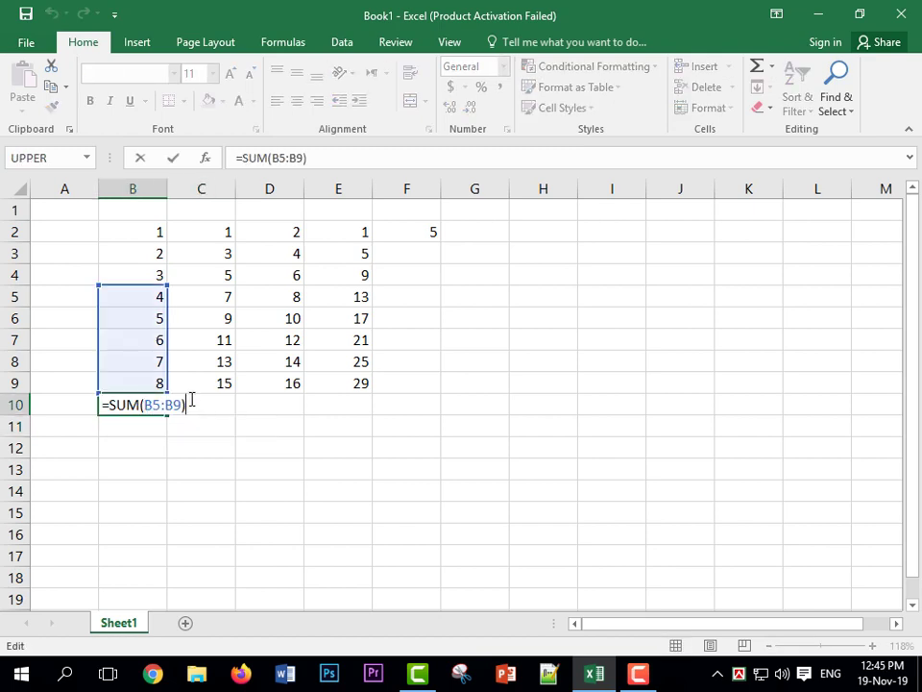
{"action": "key", "text": "Return"}
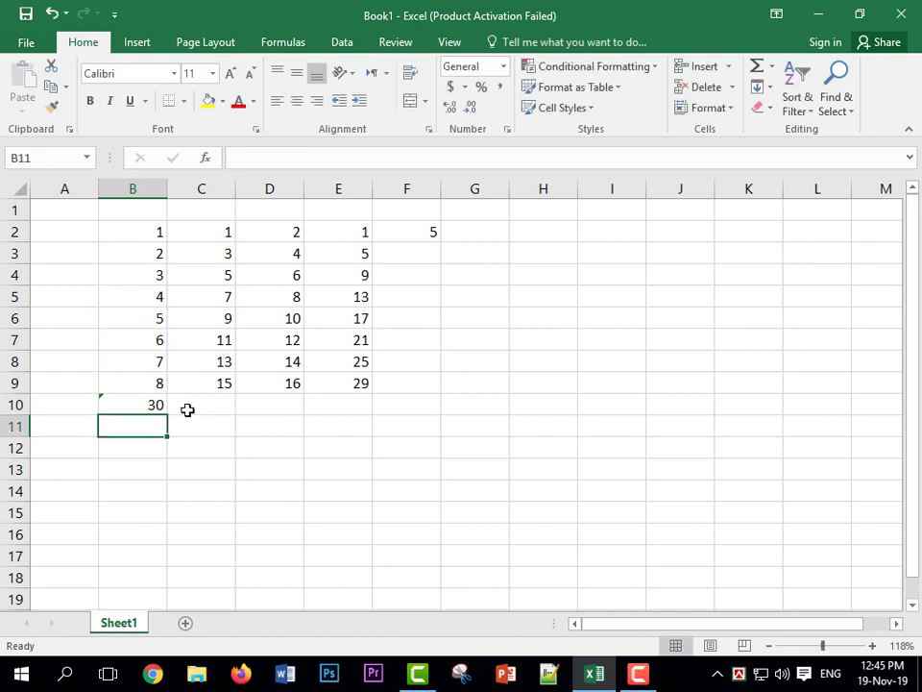
{"action": "double_click", "coordinate": [161, 407]}
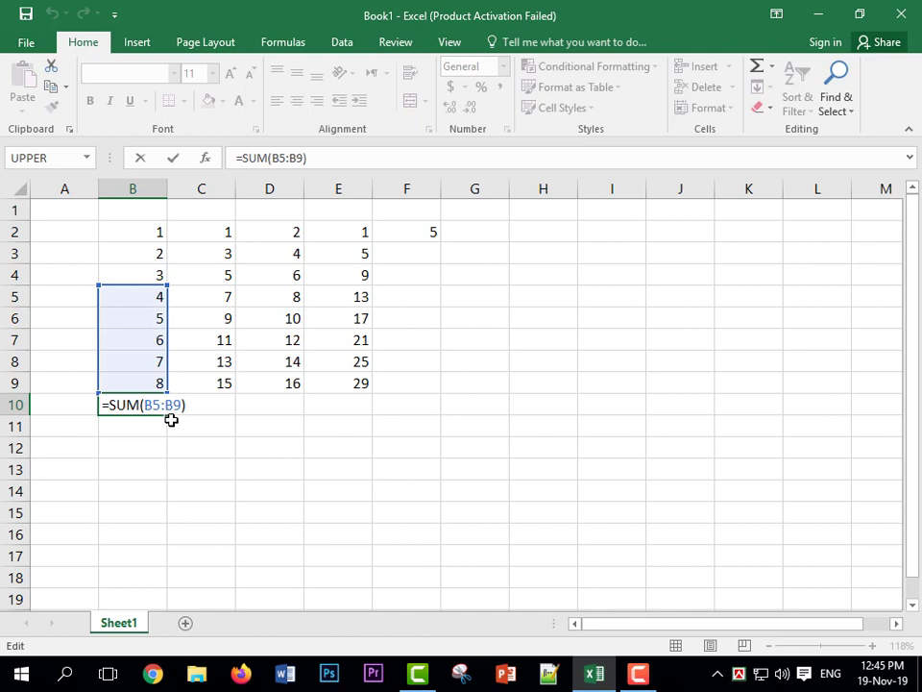
{"action": "left_click", "coordinate": [169, 405]}
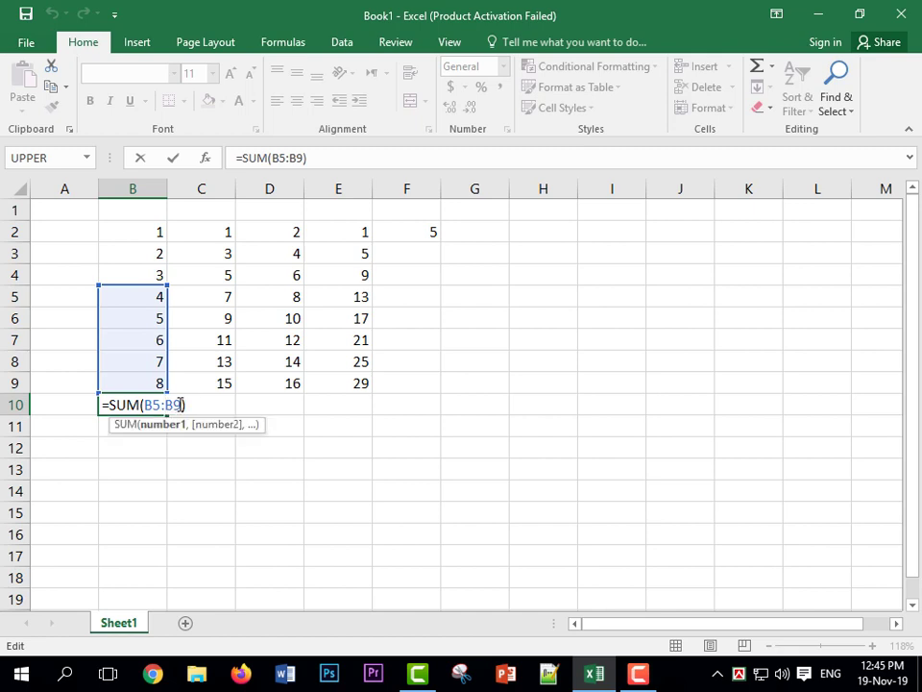
- Retype B10's formula as =SUM(B5:B9) and commit it, showing 30
{"action": "key", "text": "BackSpace"}
{"action": "key", "text": "BackSpace"}
{"action": "key", "text": "BackSpace"}
{"action": "key", "text": "BackSpace"}
{"action": "key", "text": "BackSpace"}
{"action": "key", "text": "BackSpace"}
{"action": "key", "text": "BackSpace"}
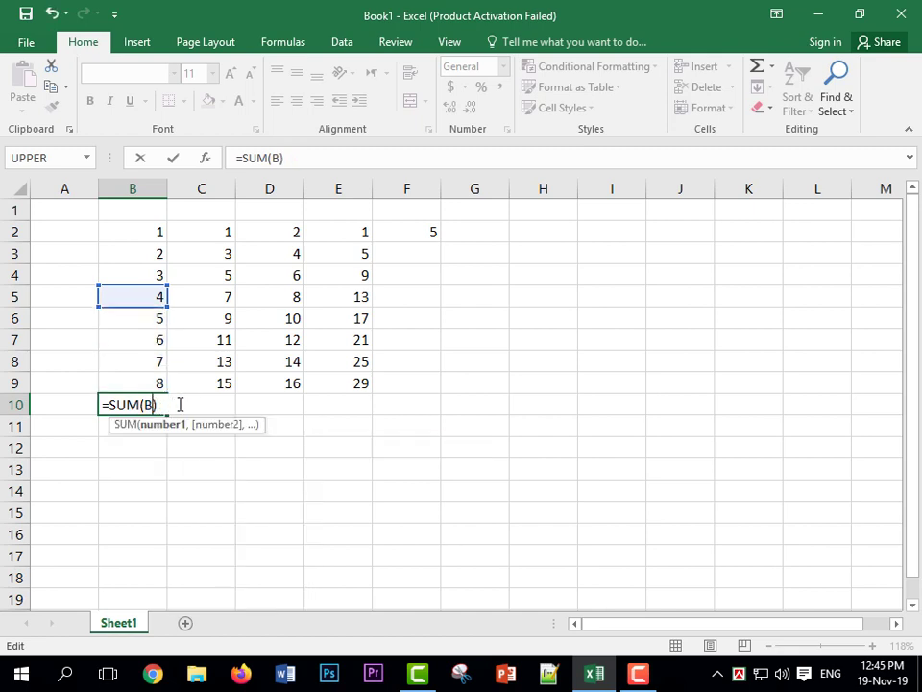
{"action": "type", "text": "("}
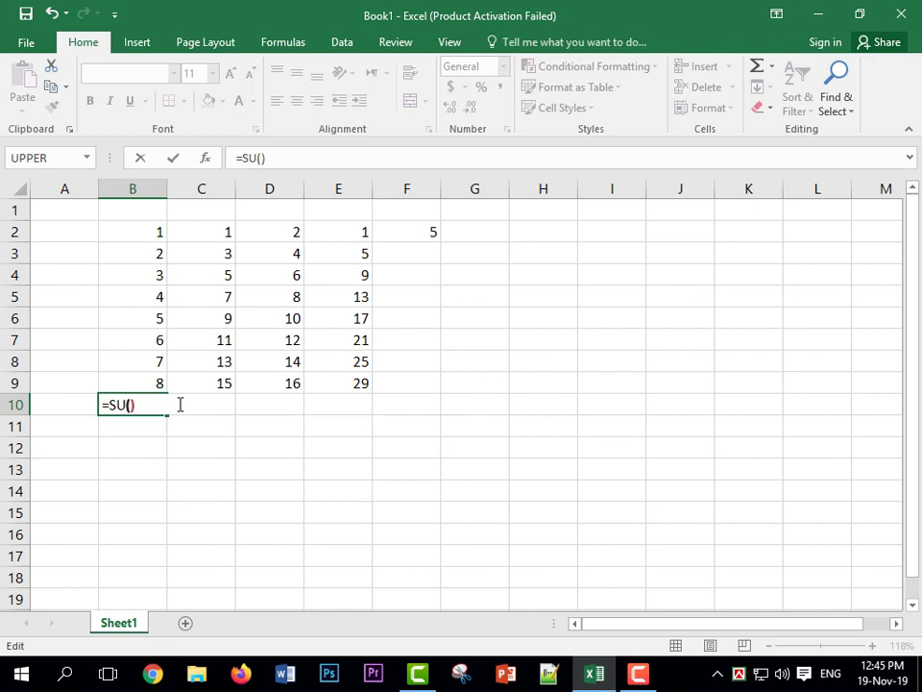
{"action": "key", "text": "BackSpace"}
{"action": "type", "text": "m"}
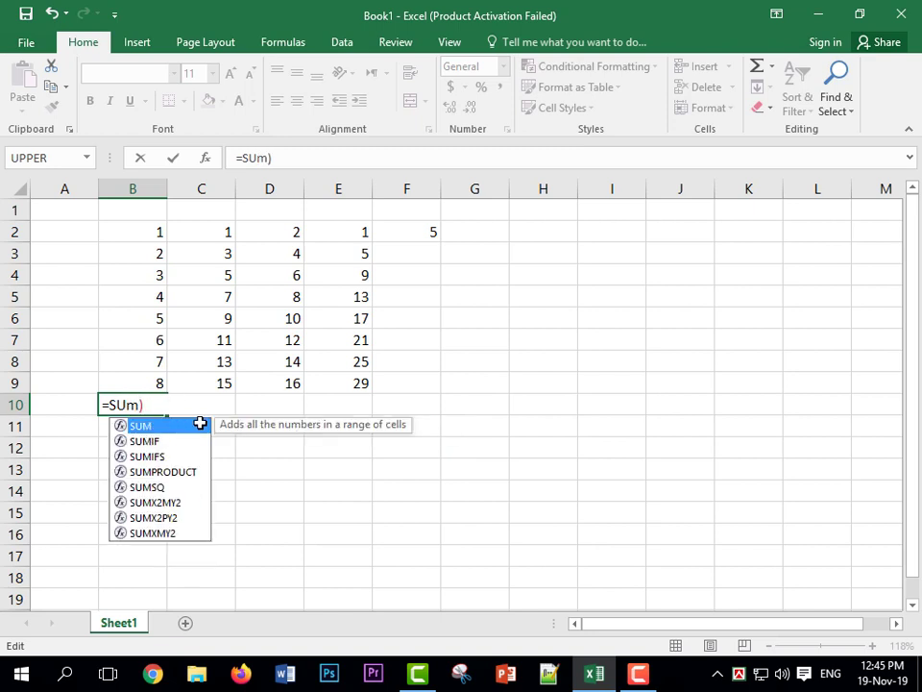
{"action": "key", "text": "BackSpace"}
{"action": "type", "text": "M("}
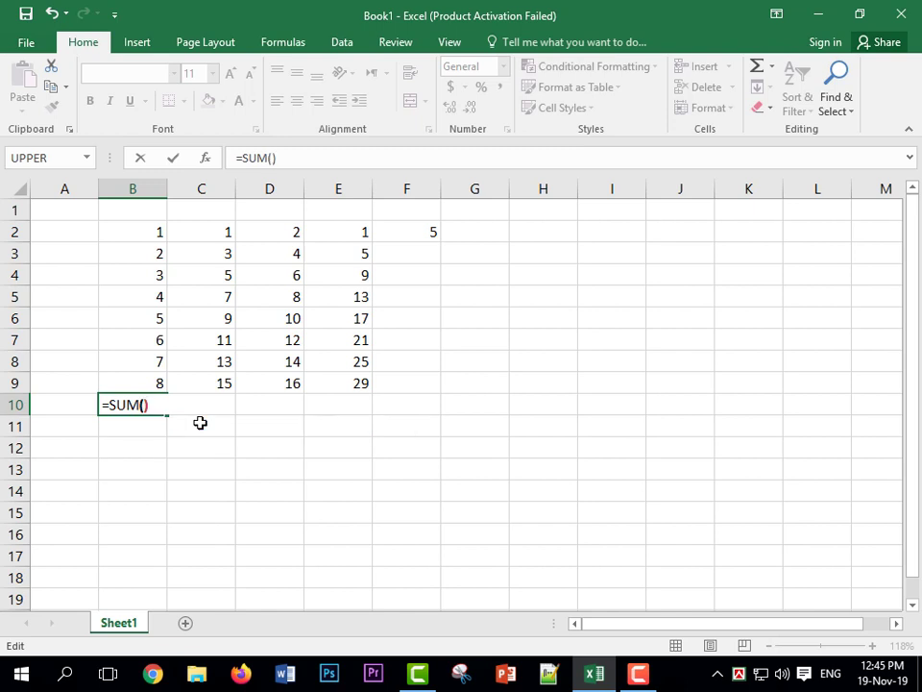
{"action": "left_click", "coordinate": [156, 300]}
{"action": "type", "text": ":"}
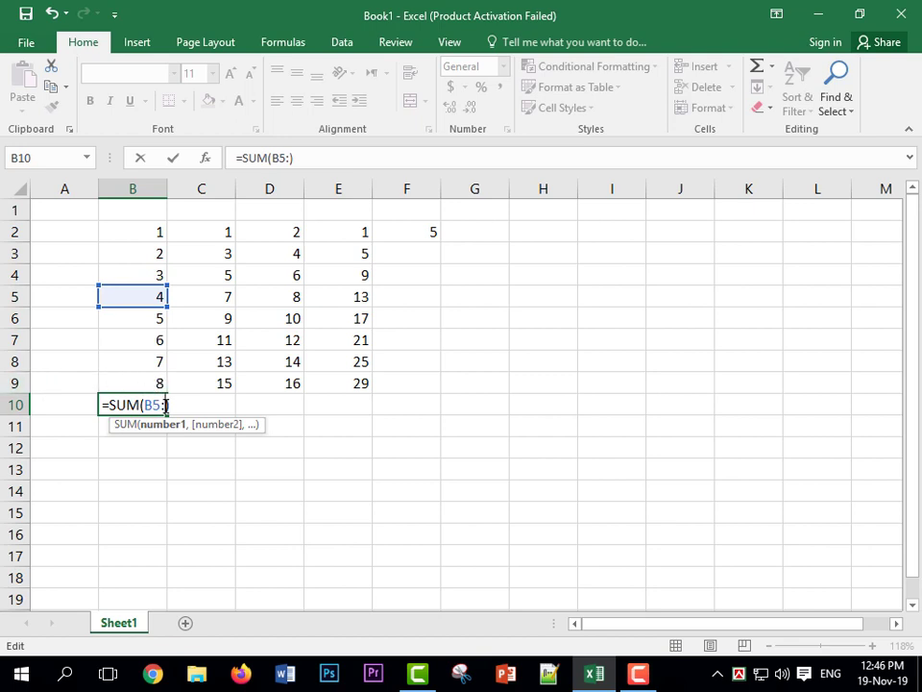
{"action": "type", "text": "B9)"}
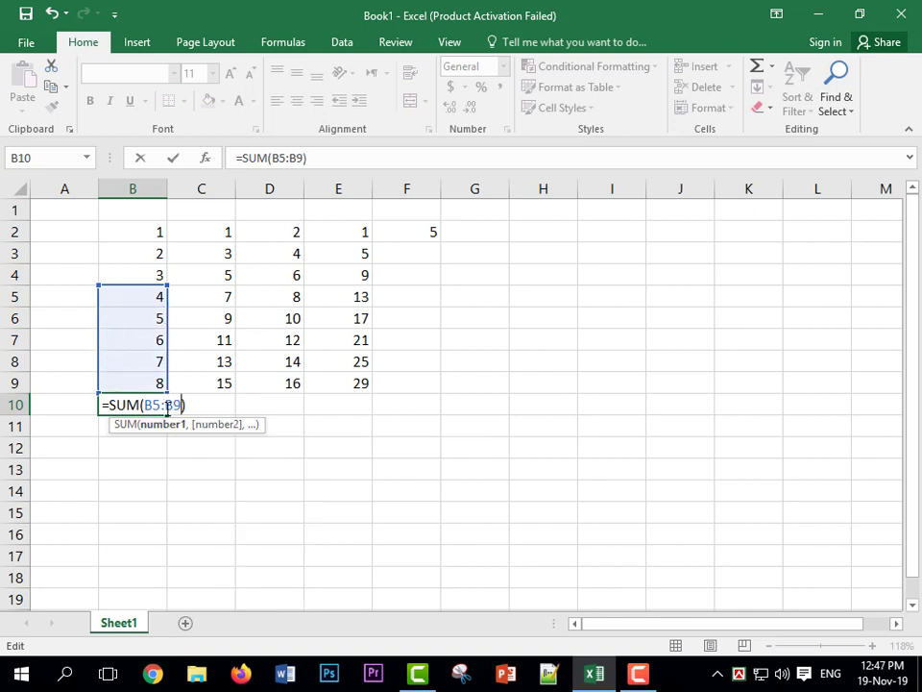
{"action": "left_click", "coordinate": [202, 406]}
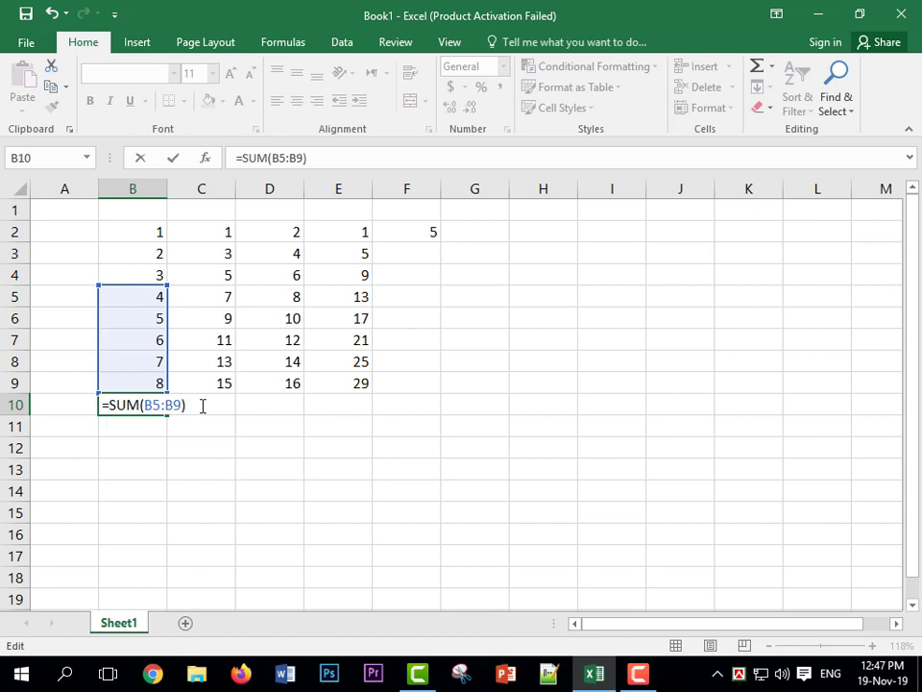
{"action": "key", "text": "Return"}
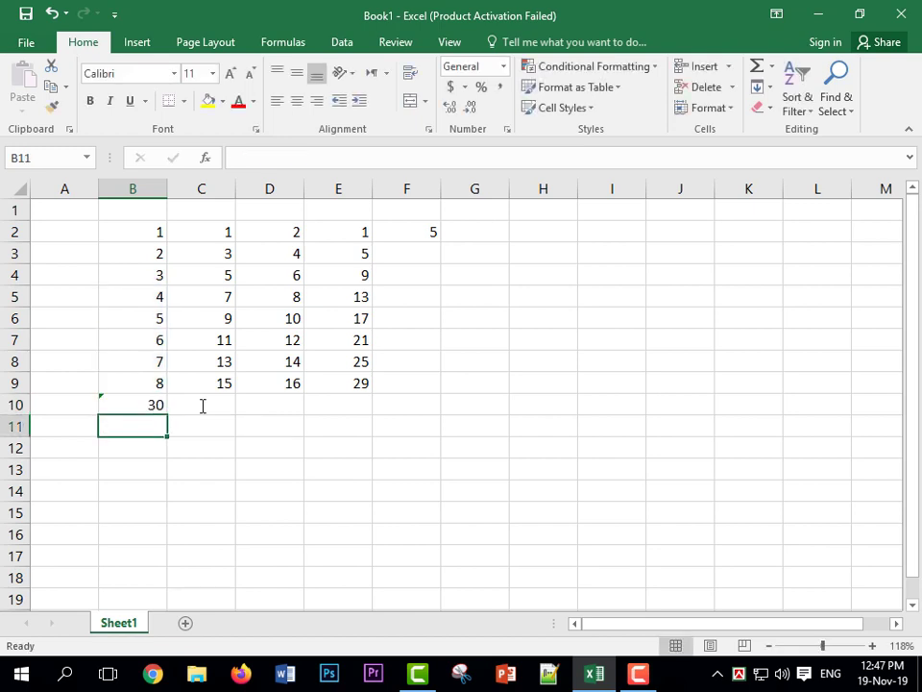
{"action": "left_click", "coordinate": [197, 405]}
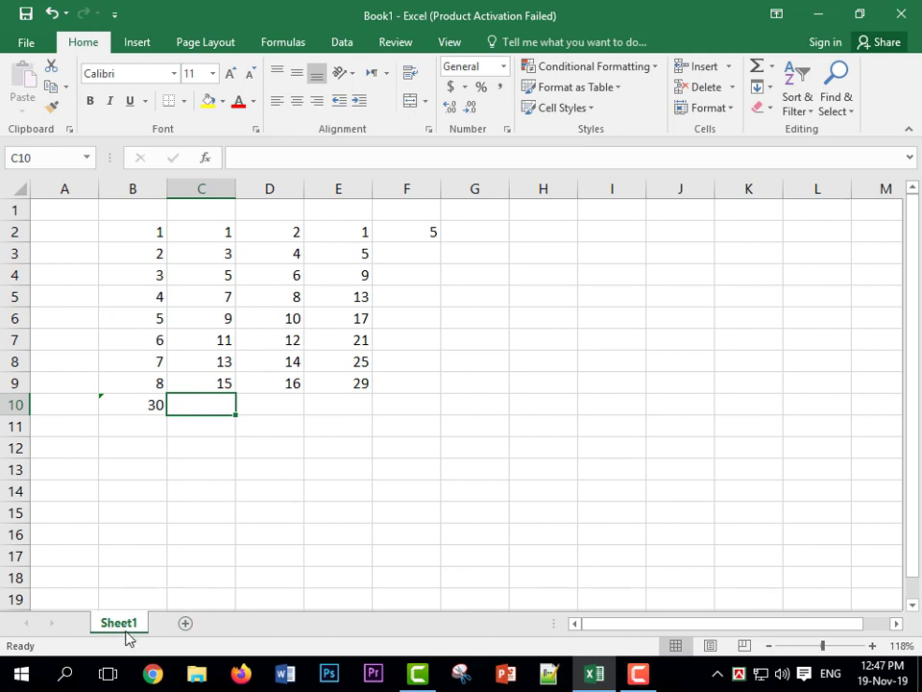
{"action": "left_click", "coordinate": [185, 626]}
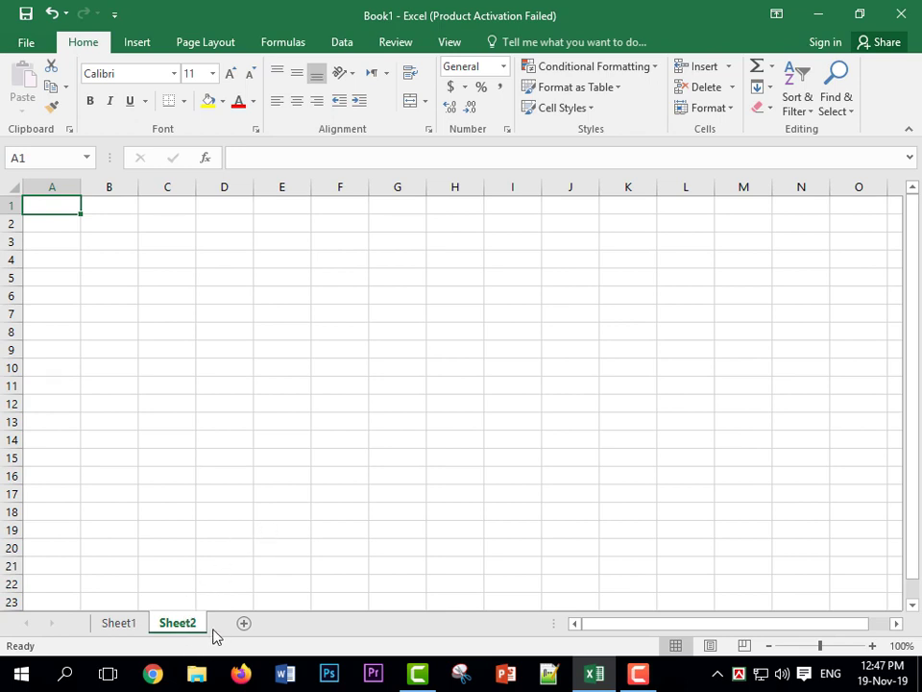
{"action": "left_click", "coordinate": [247, 622]}
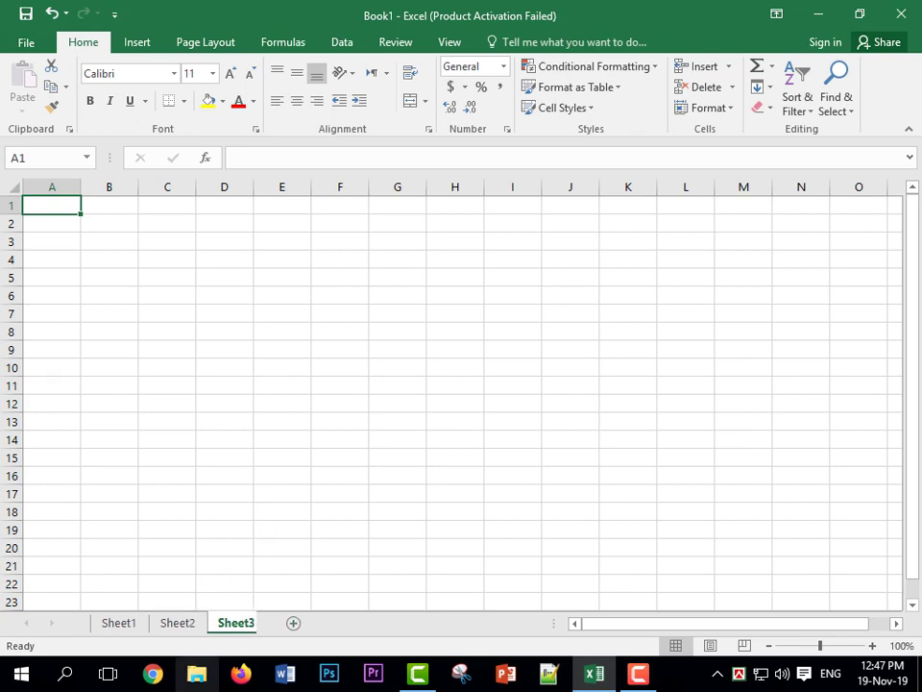
{"action": "right_click", "coordinate": [235, 627]}
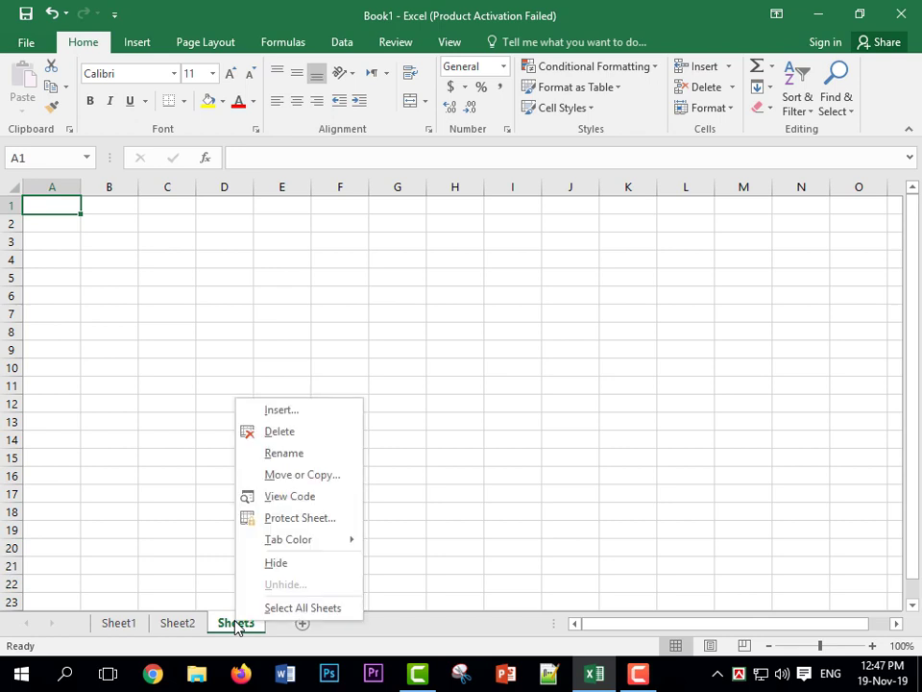
{"action": "left_click", "coordinate": [285, 435]}
{"action": "right_click", "coordinate": [178, 627]}
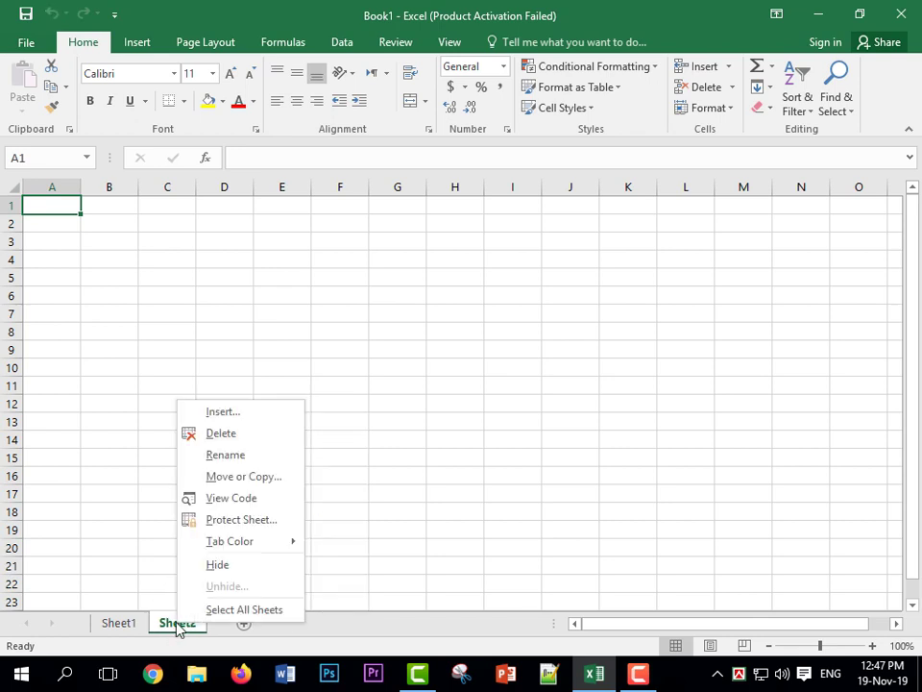
{"action": "left_click", "coordinate": [220, 434]}
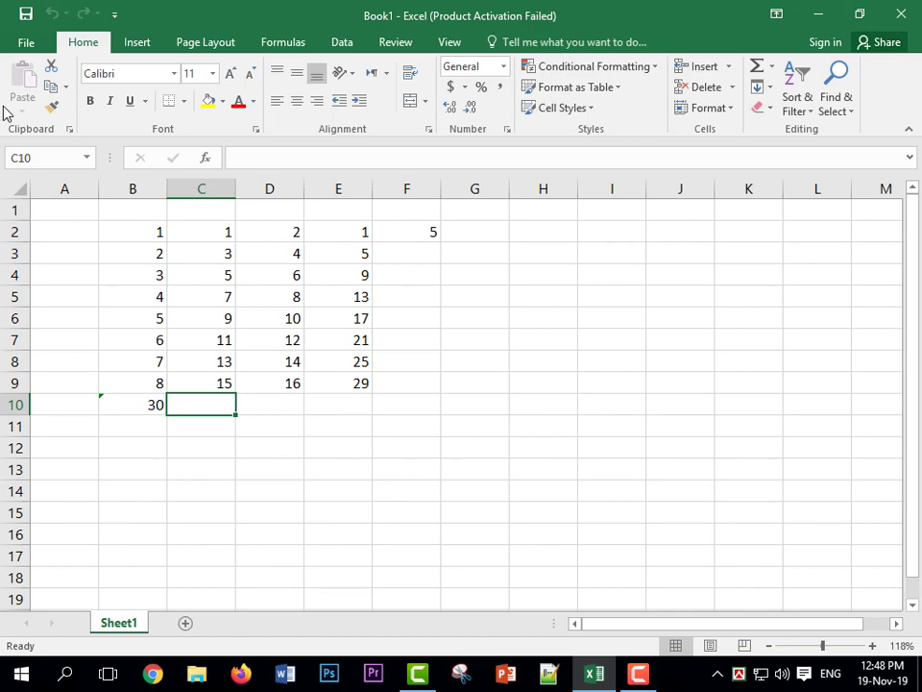
{"action": "left_click", "coordinate": [29, 44]}
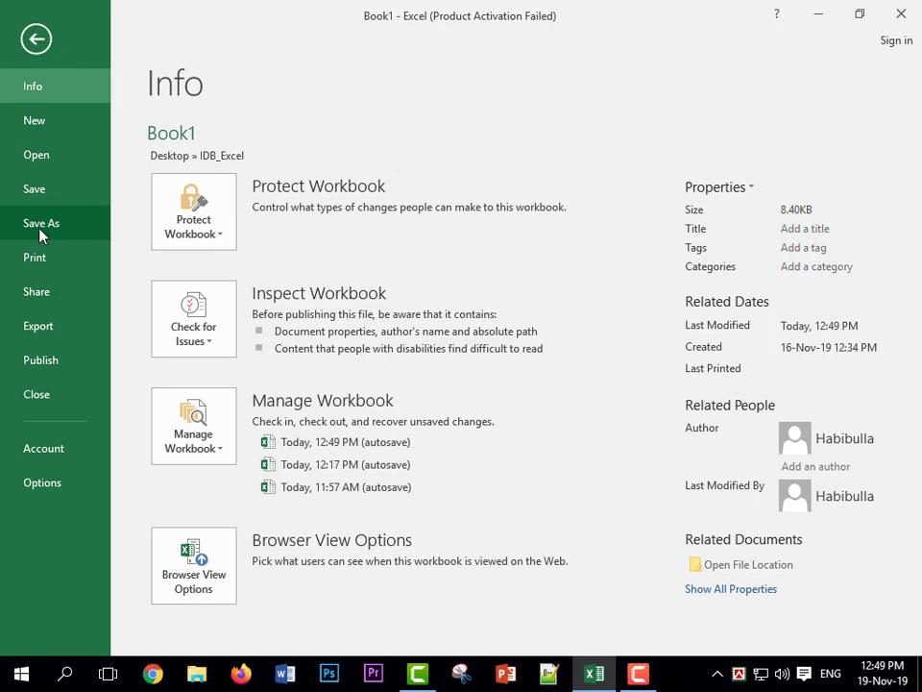
{"action": "left_click", "coordinate": [39, 232]}
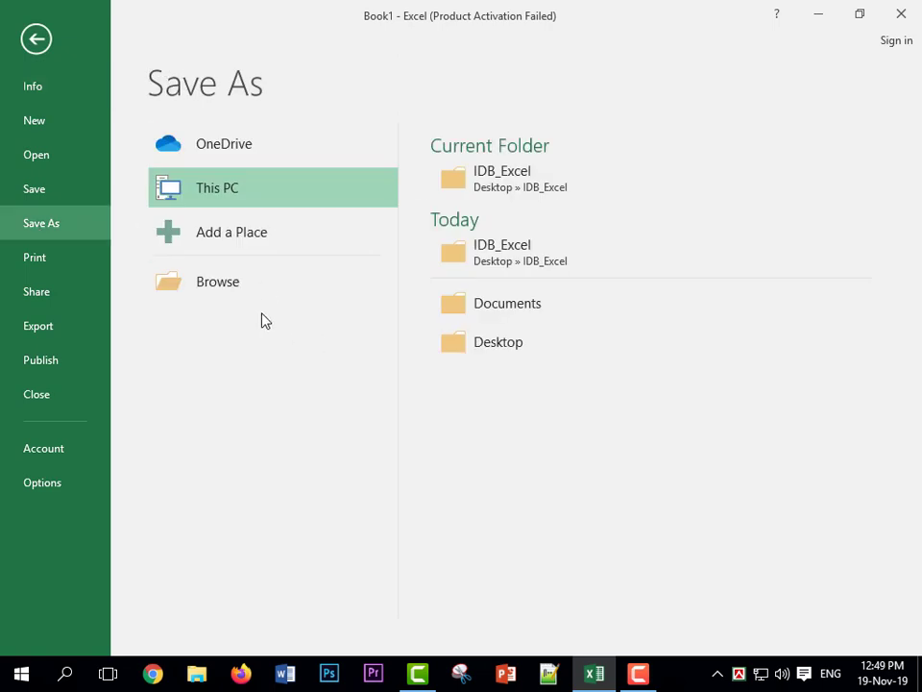
{"action": "left_click", "coordinate": [241, 293]}
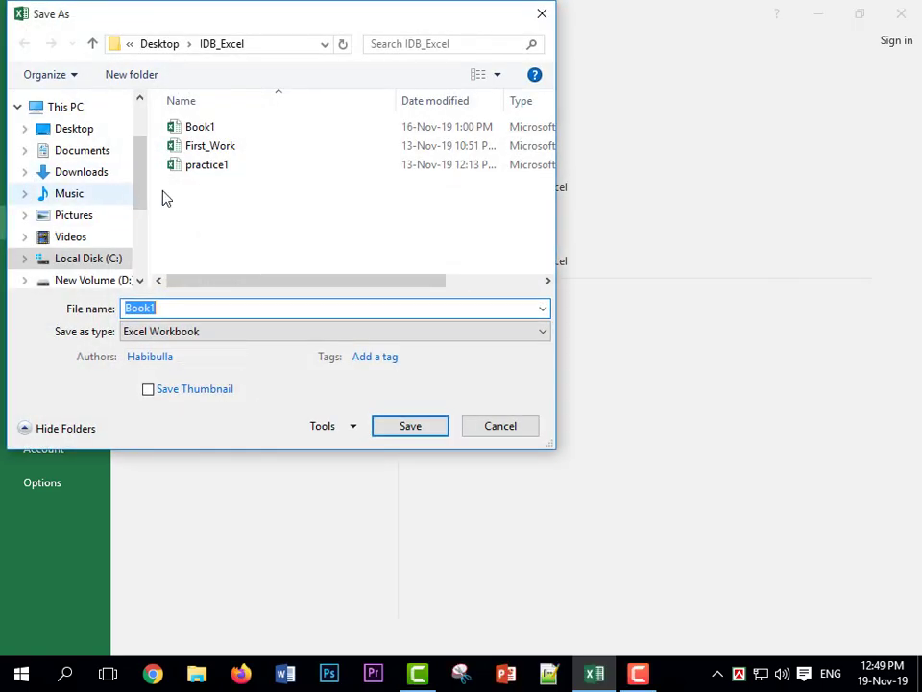
{"action": "left_click", "coordinate": [179, 308]}
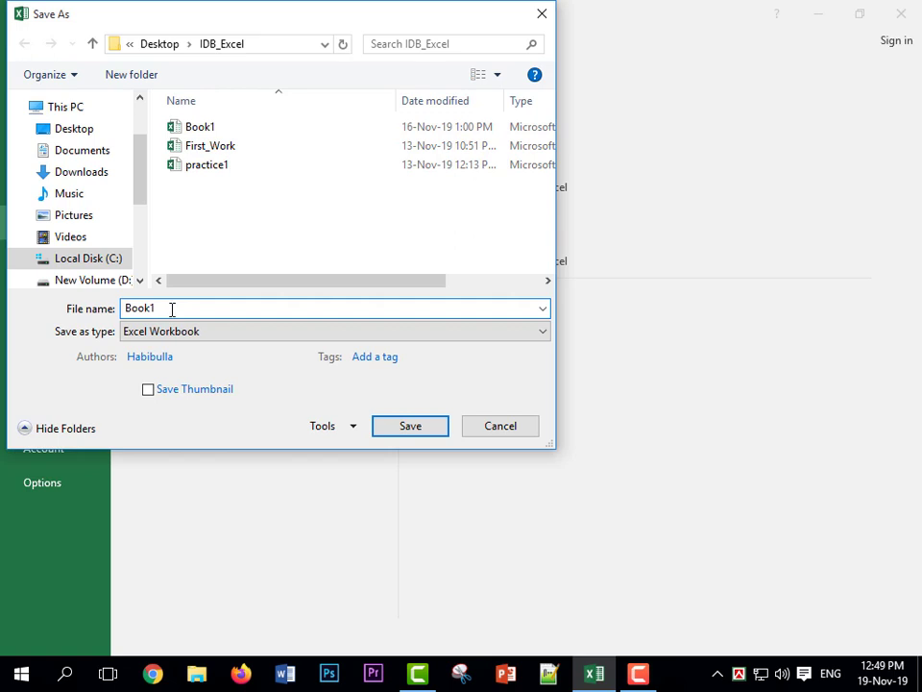
{"action": "left_click", "coordinate": [542, 17]}
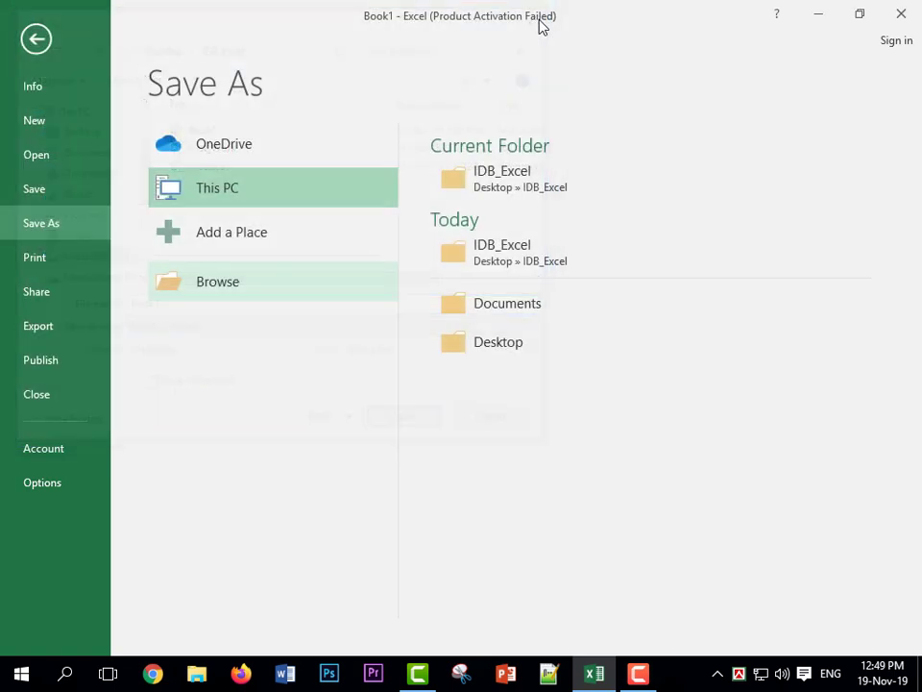
{"action": "left_click", "coordinate": [34, 39]}
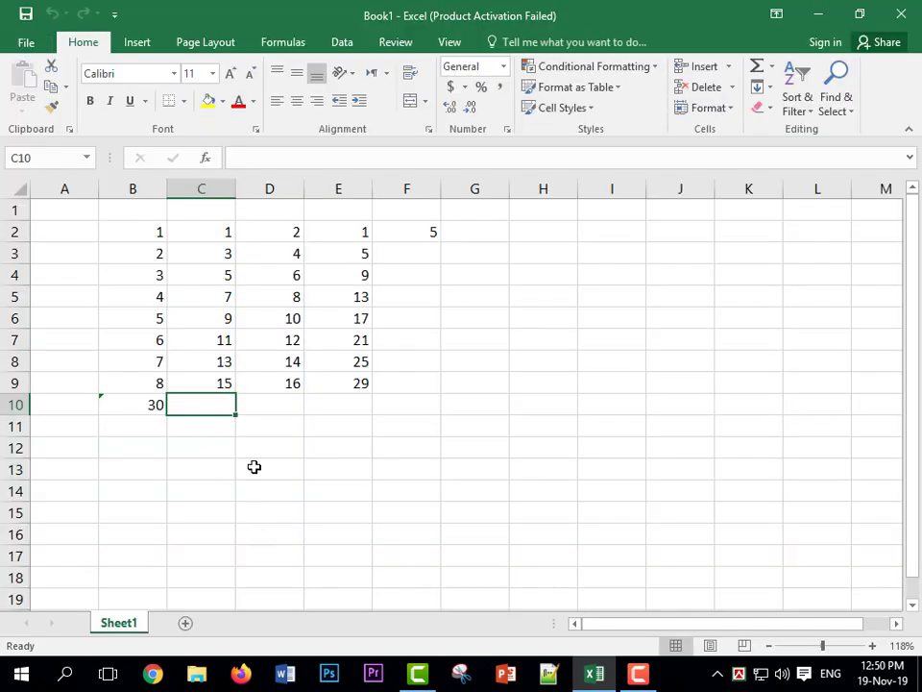
- Add two blank sheets, Sheet4 and Sheet5, then return to Sheet1
{"action": "key", "text": "Return"}
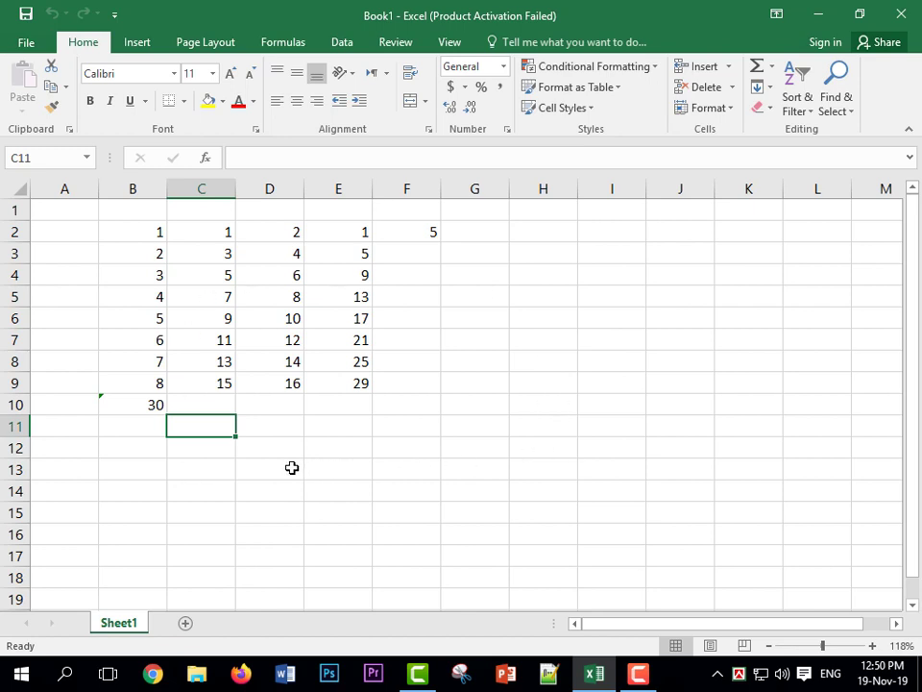
{"action": "left_click", "coordinate": [203, 623]}
{"action": "left_click", "coordinate": [245, 623]}
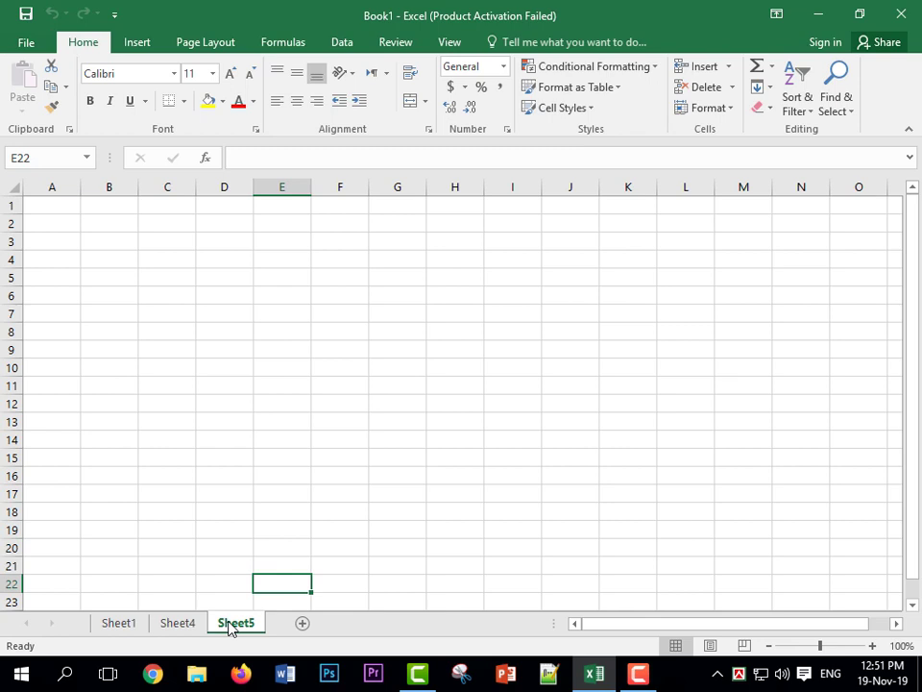
{"action": "left_click", "coordinate": [180, 492]}
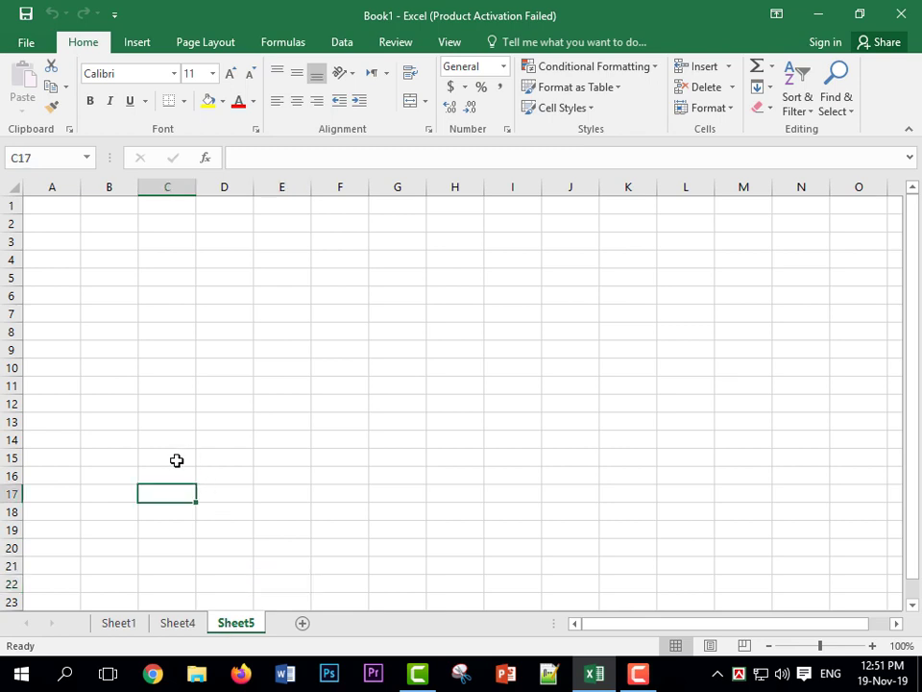
{"action": "left_click", "coordinate": [123, 626]}
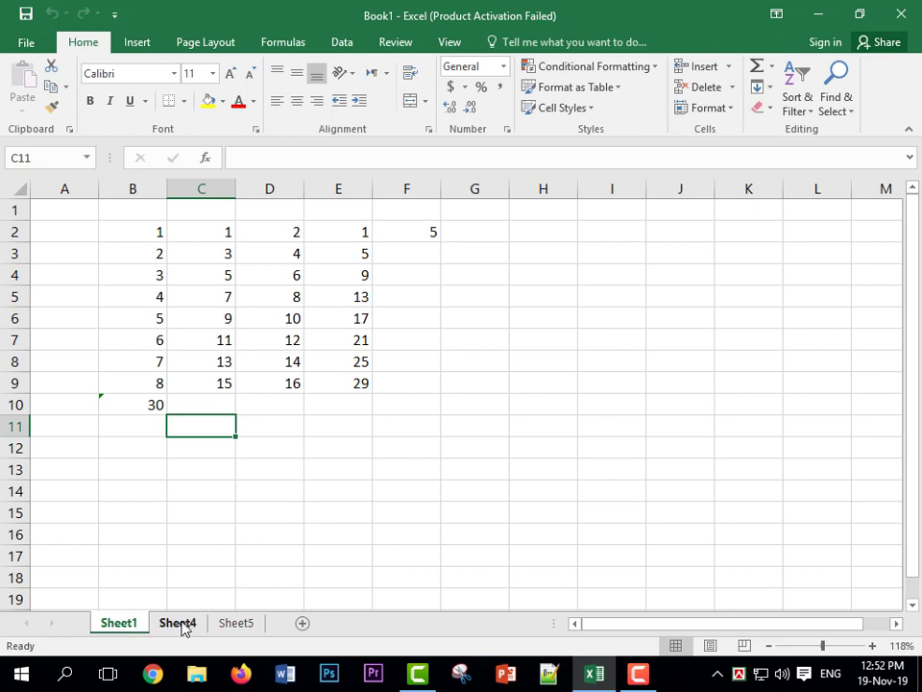
{"action": "key", "text": "Down"}
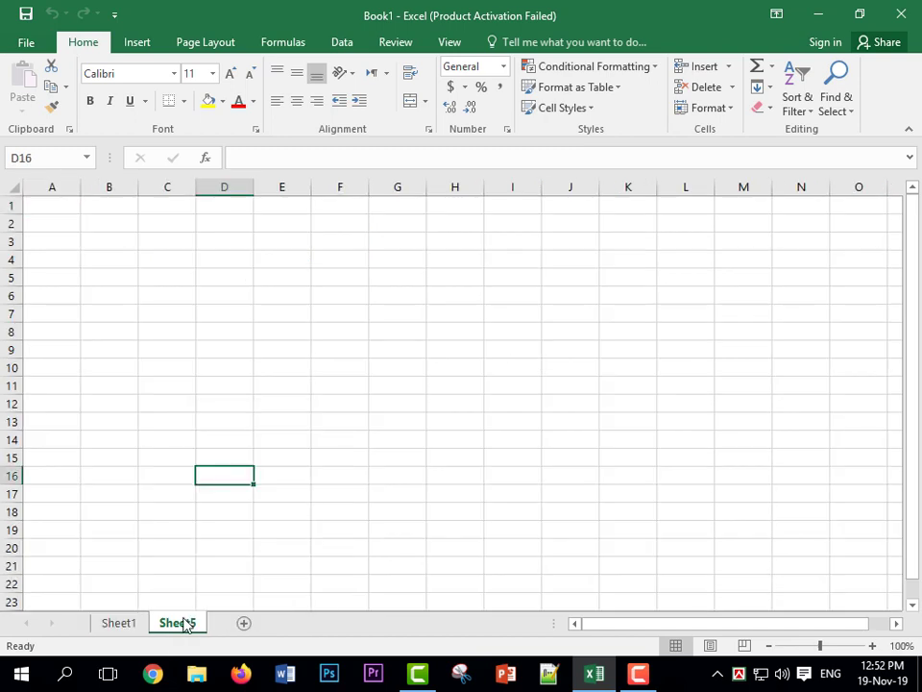
- Rename the Sheet5 tab to 'Baa'
{"action": "right_click", "coordinate": [186, 624]}
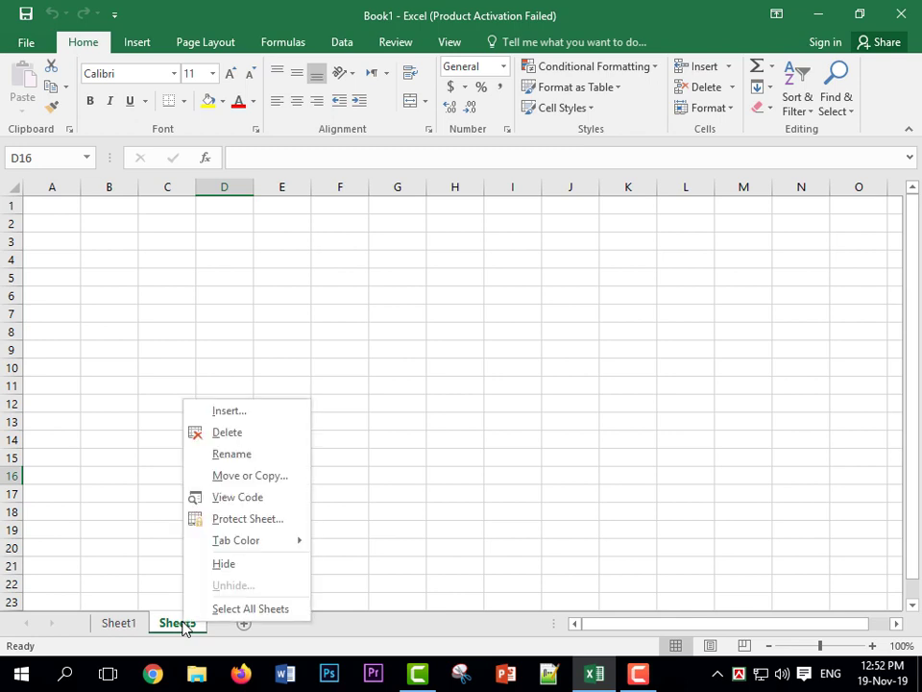
{"action": "left_click", "coordinate": [233, 454]}
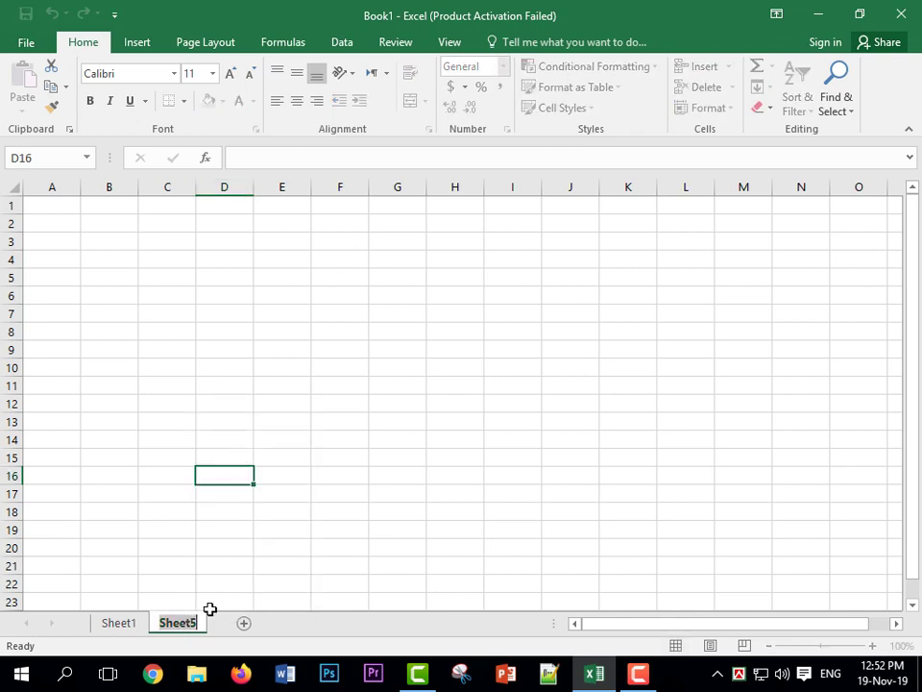
{"action": "type", "text": "Baa"}
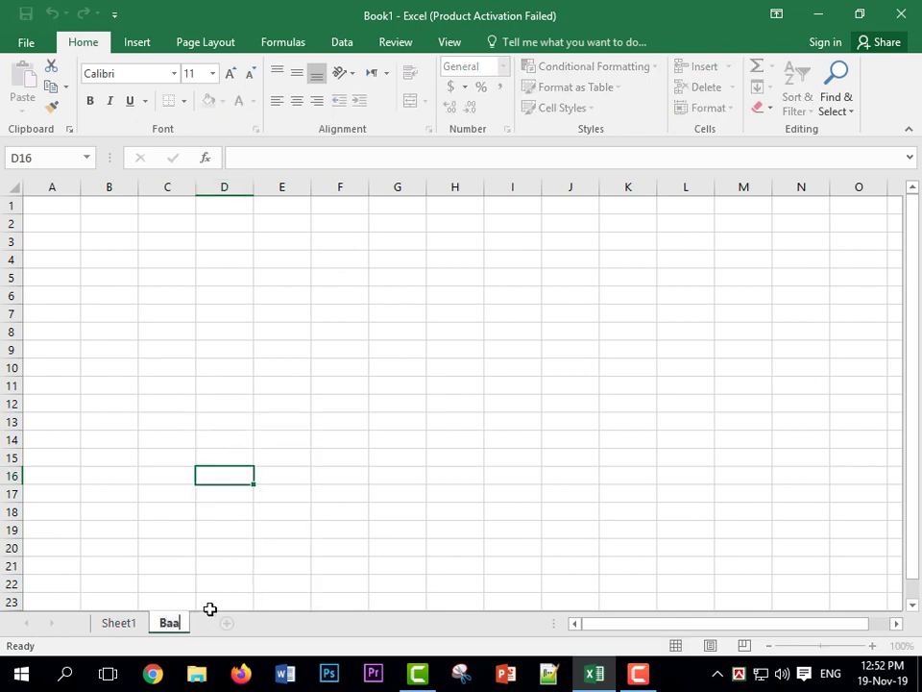